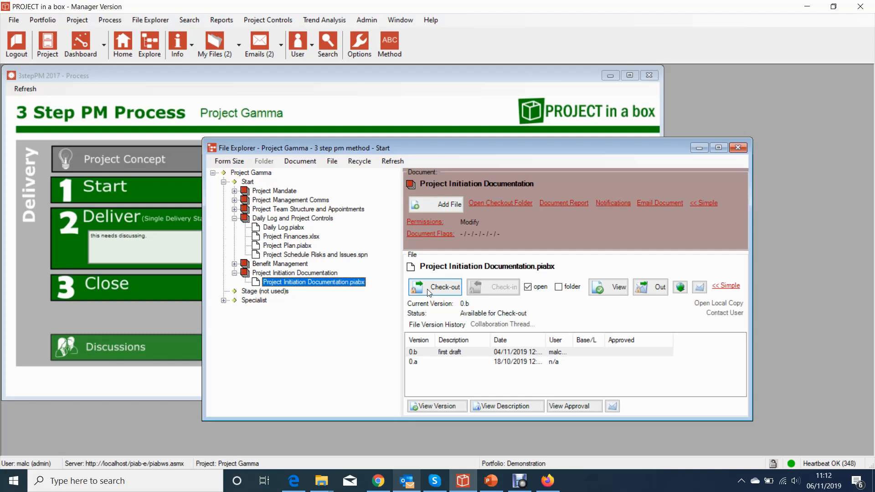
# Step: Check out Project Initiation Documentation.piabx for editing and reposition its viewer window over the file explorer
pyautogui.click(435, 287)
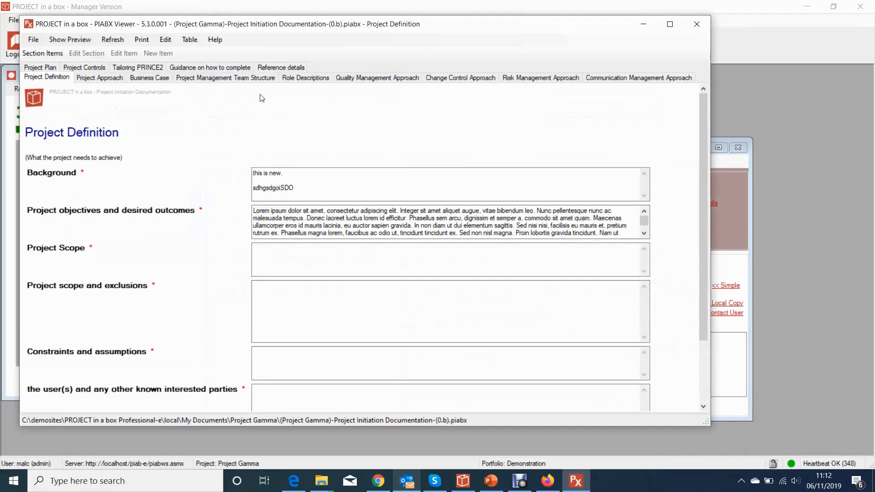
pyautogui.moveTo(276, 23); pyautogui.dragTo(416, 45)
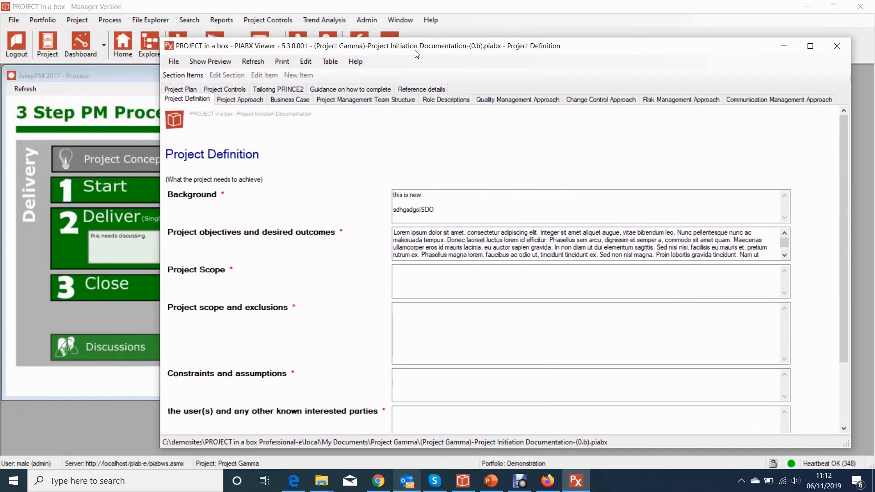
pyautogui.moveTo(416, 54); pyautogui.dragTo(417, 51)
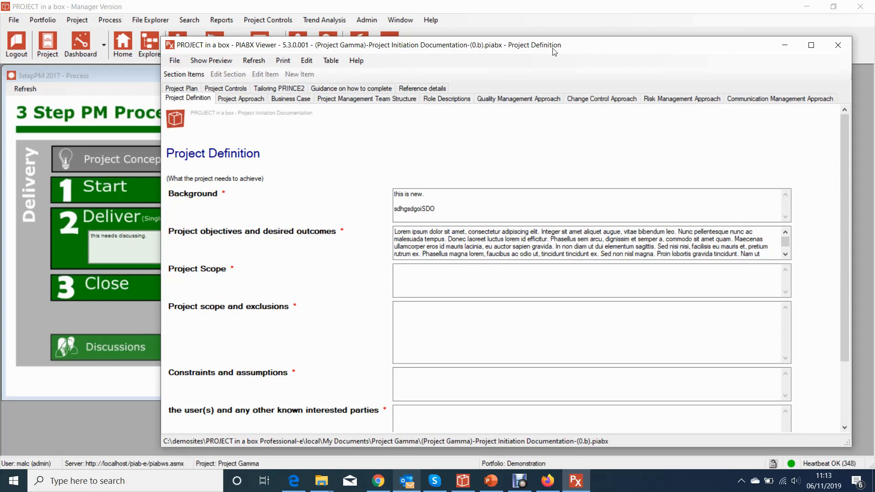
pyautogui.moveTo(555, 49); pyautogui.dragTo(474, 373)
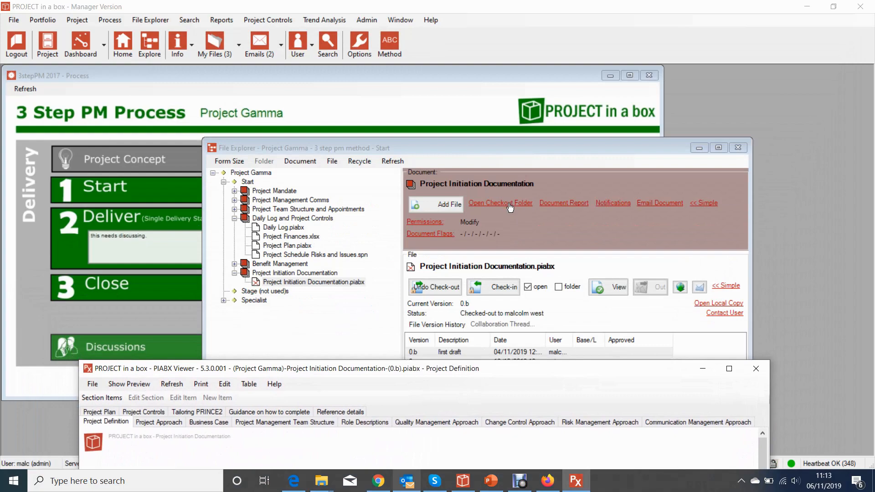
pyautogui.moveTo(470, 375); pyautogui.dragTo(517, 45)
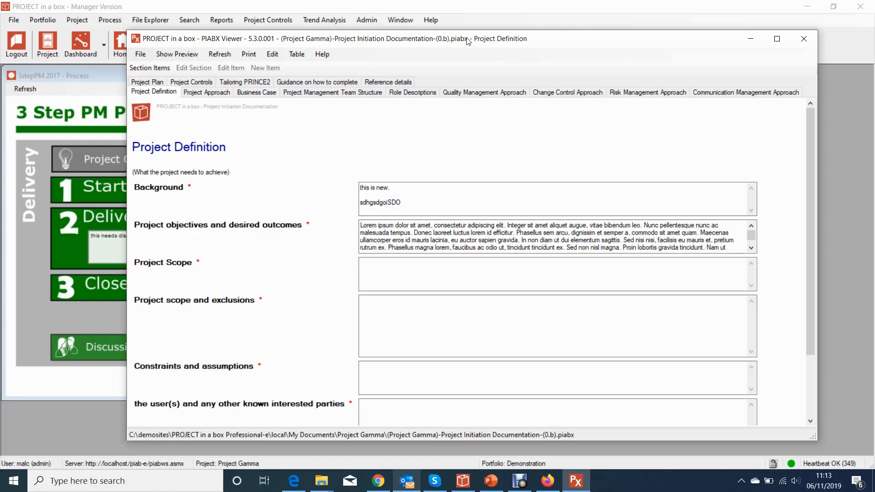
pyautogui.moveTo(468, 42); pyautogui.dragTo(478, 36)
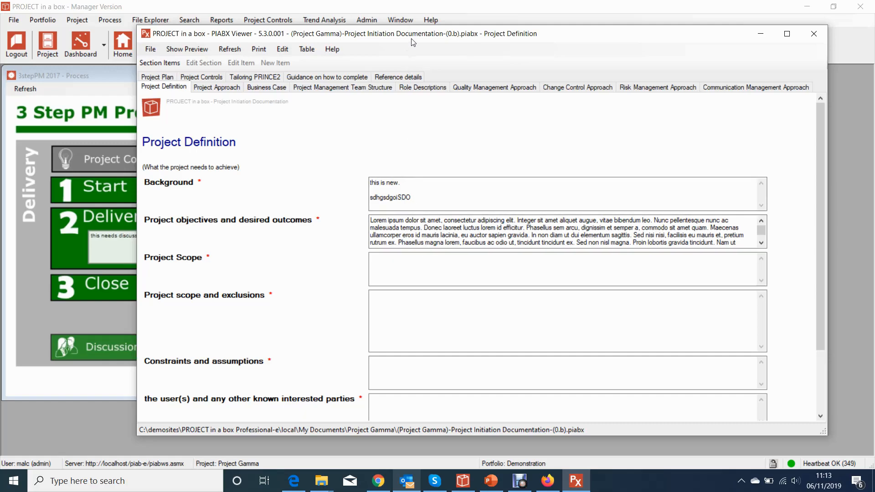
pyautogui.moveTo(412, 35); pyautogui.dragTo(405, 32)
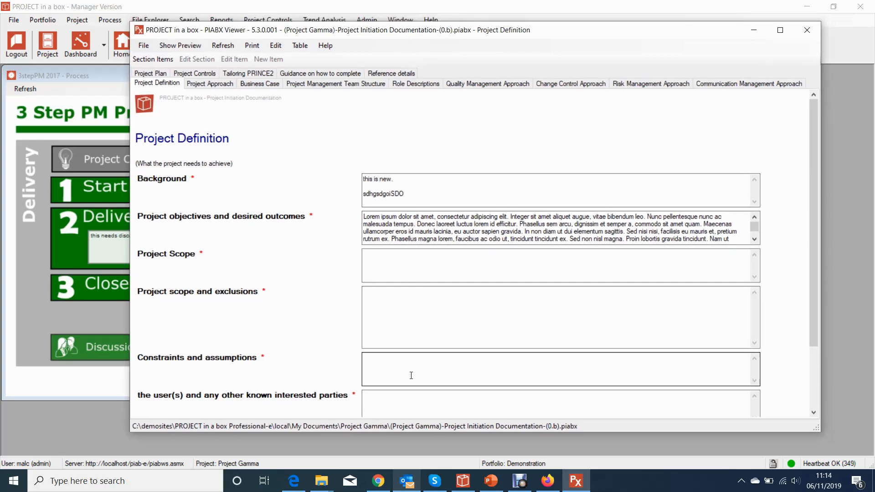
pyautogui.click(407, 313)
pyautogui.write('sd')
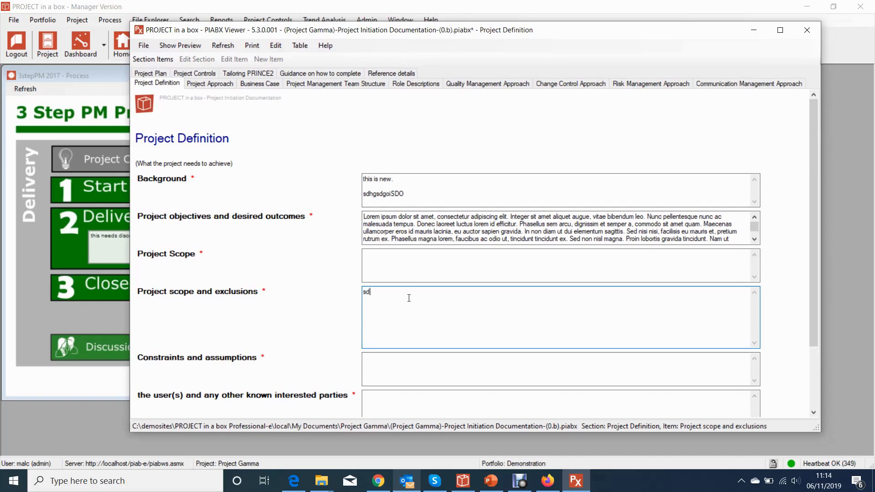
pyautogui.press('BackSpace')
pyautogui.press('BackSpace')
# Step: Copy the "Lorem ipsum" paragraph from the Project Intro field in the Reference details section
pyautogui.click(376, 74)
pyautogui.click(343, 194)
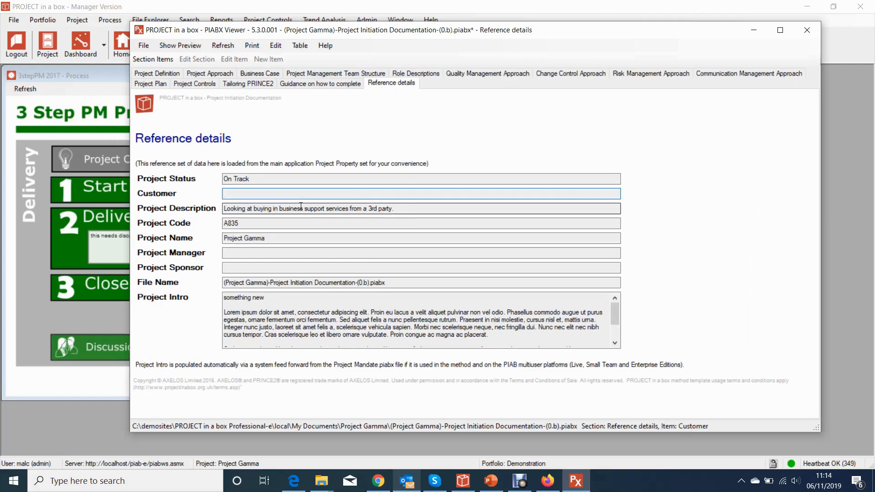
pyautogui.press('Tab')
pyautogui.press('Tab')
pyautogui.press('Tab')
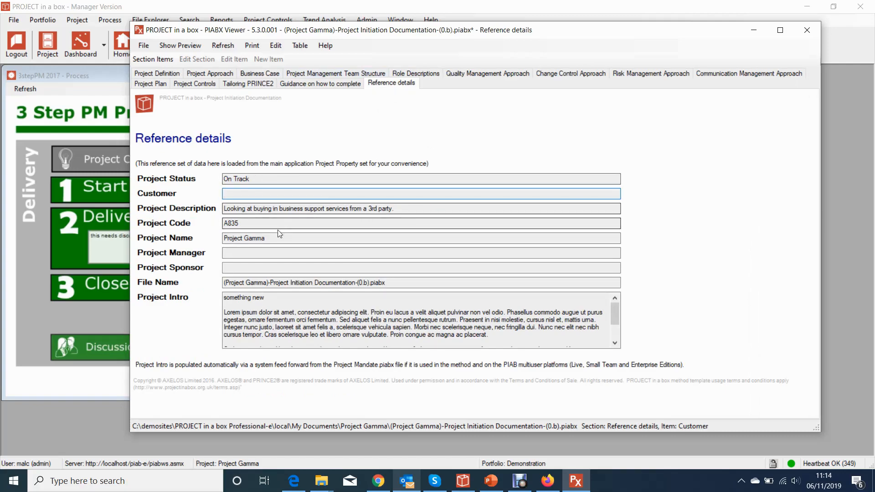
pyautogui.moveTo(499, 338); pyautogui.dragTo(196, 314)
pyautogui.hotkey('ctrl', 'c')
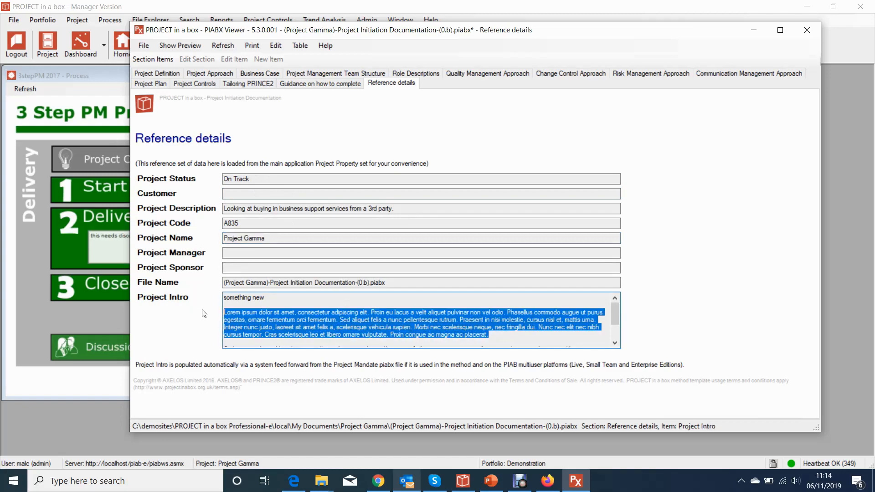
pyautogui.click(348, 192)
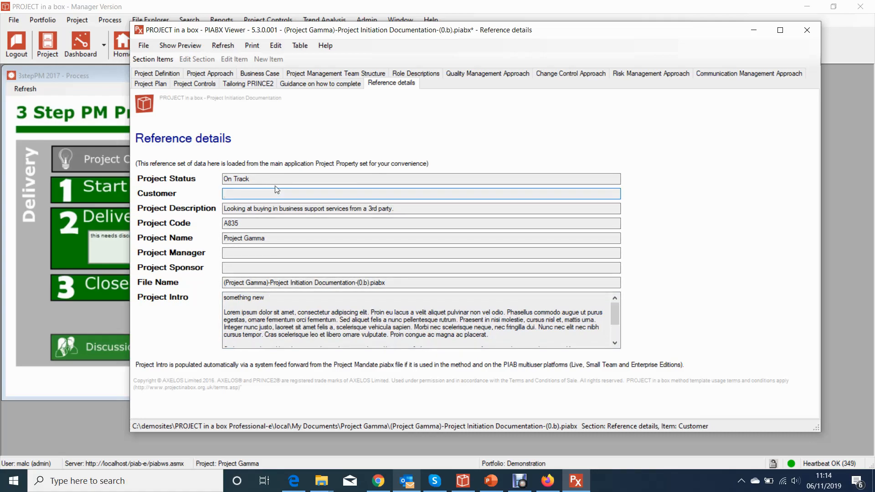
# Step: Paste the copied paragraph twice into Project scope and exclusions under Project Definition, and enter "lhLKDGH" as the Project Scope
pyautogui.click(178, 75)
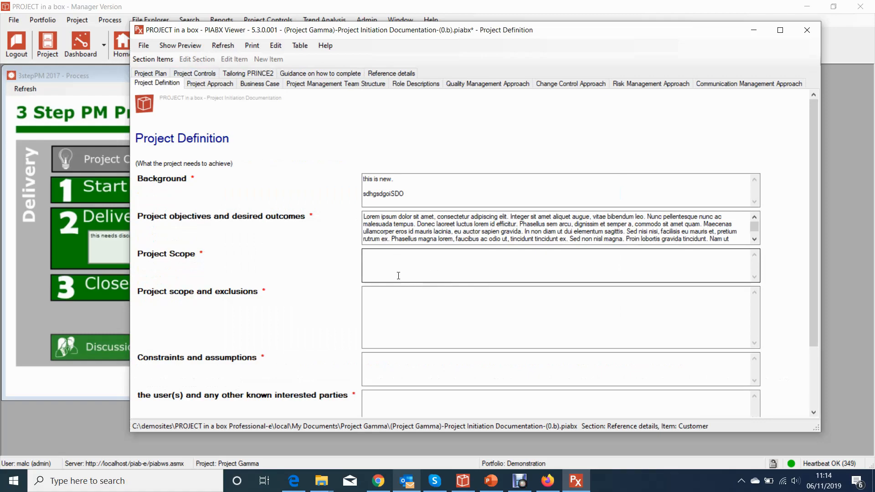
pyautogui.click(403, 305)
pyautogui.hotkey('ctrl', 'v')
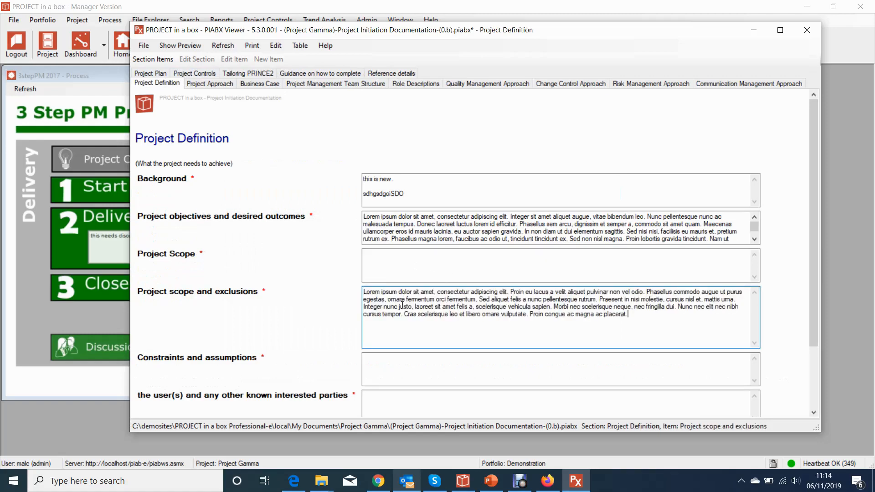
pyautogui.hotkey('ctrl', 'v')
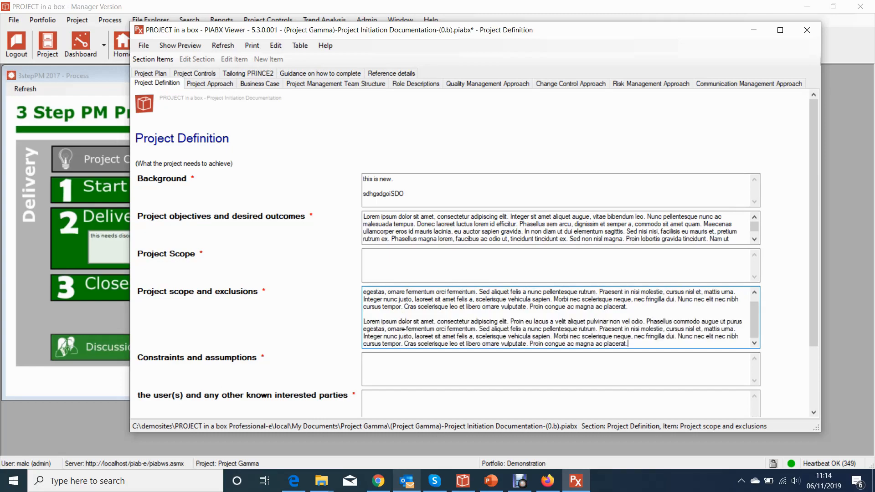
pyautogui.click(438, 270)
pyautogui.write('lhLKDGH')
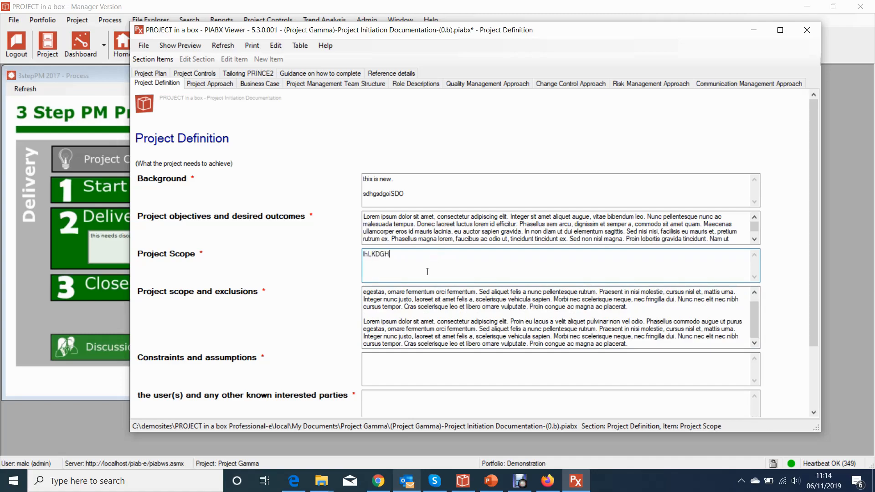
# Step: Review the remaining Project Definition fields and the Business Case section with its optional link field
pyautogui.moveTo(813, 141); pyautogui.dragTo(815, 225)
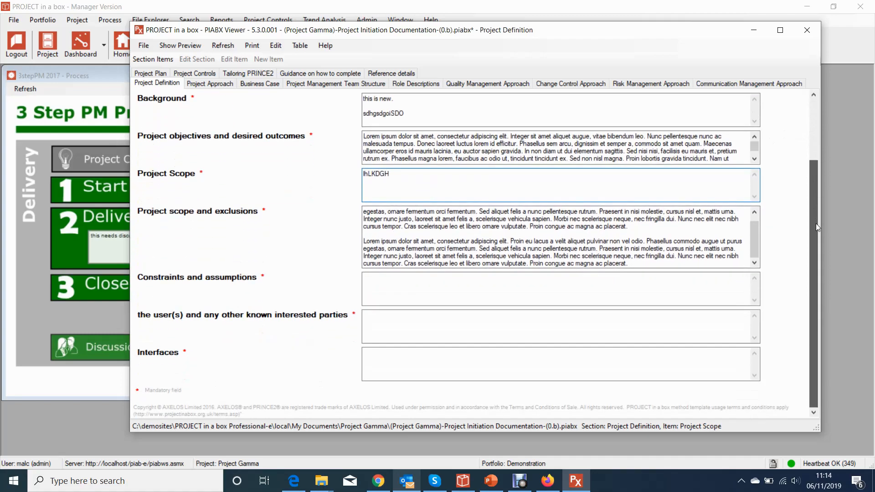
pyautogui.moveTo(817, 190); pyautogui.dragTo(821, 114)
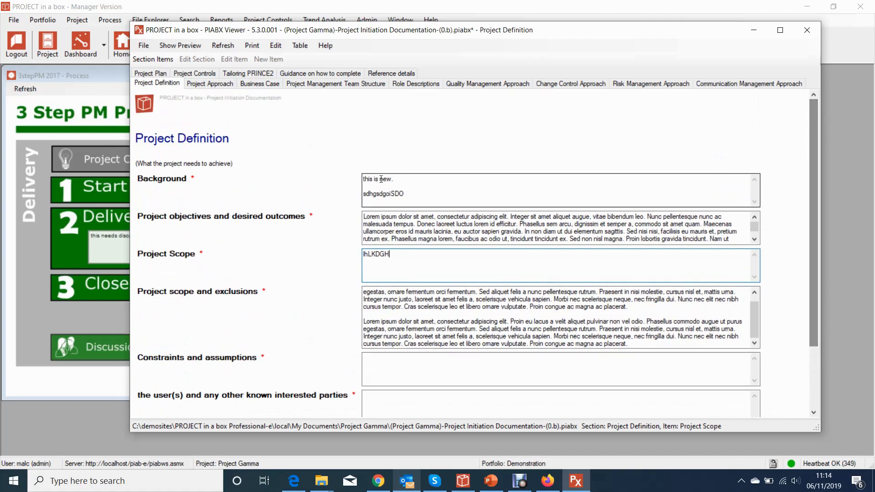
pyautogui.click(221, 88)
pyautogui.click(255, 90)
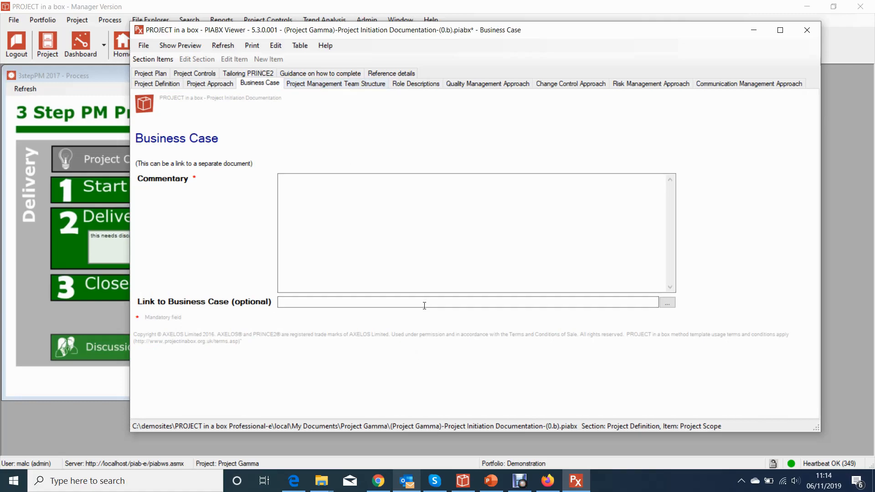
pyautogui.click(444, 302)
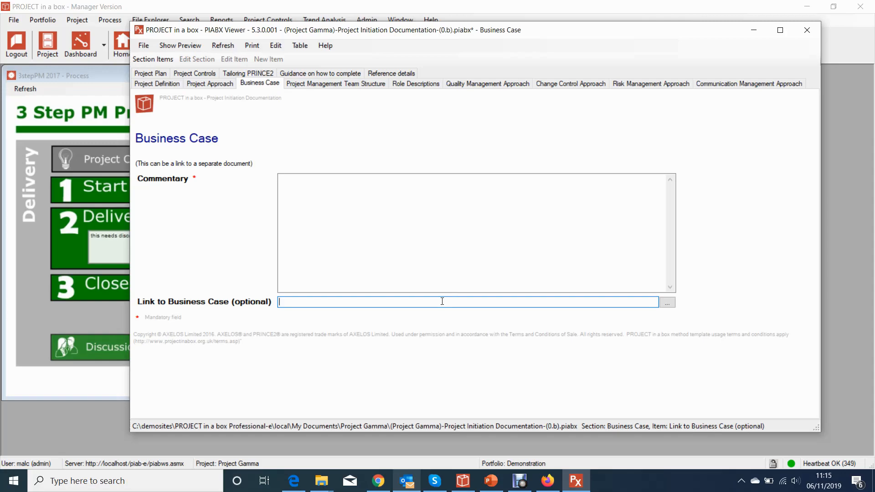
# Step: Replace the Organisation Chart image in the Project Management Team Structure section with website.jpg and adjust its display scale
pyautogui.click(345, 87)
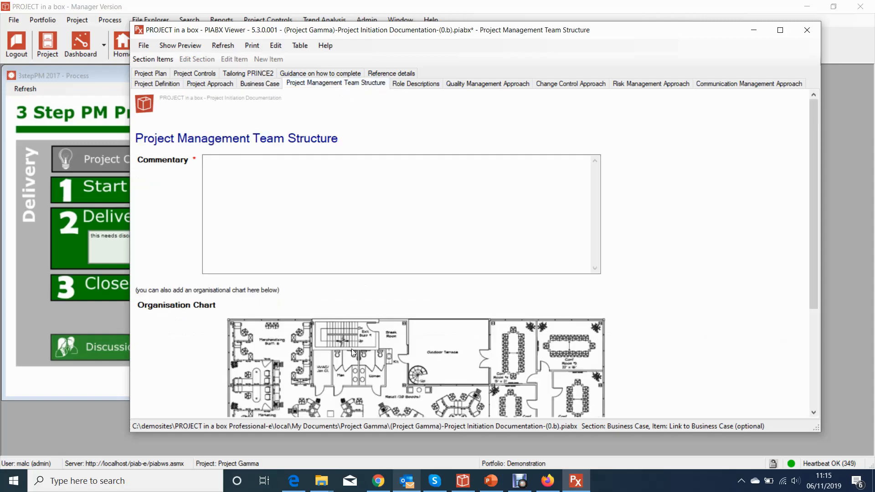
pyautogui.scroll(-3, 351, 347)
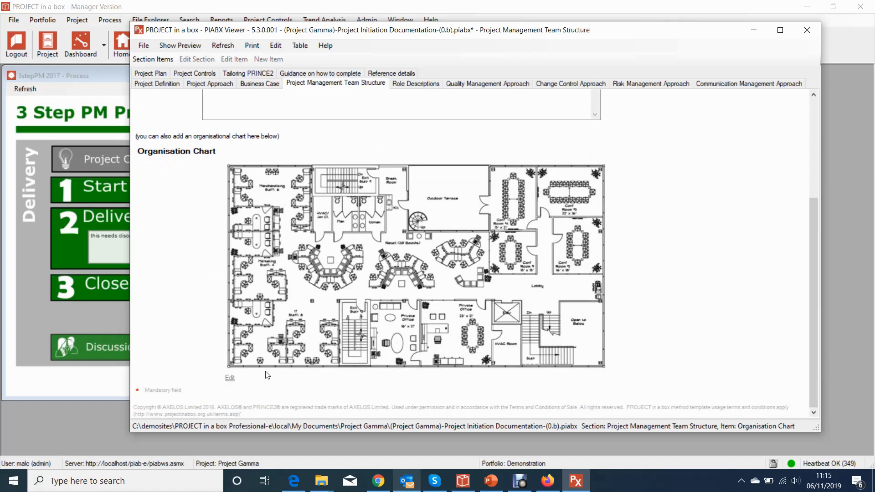
pyautogui.click(231, 379)
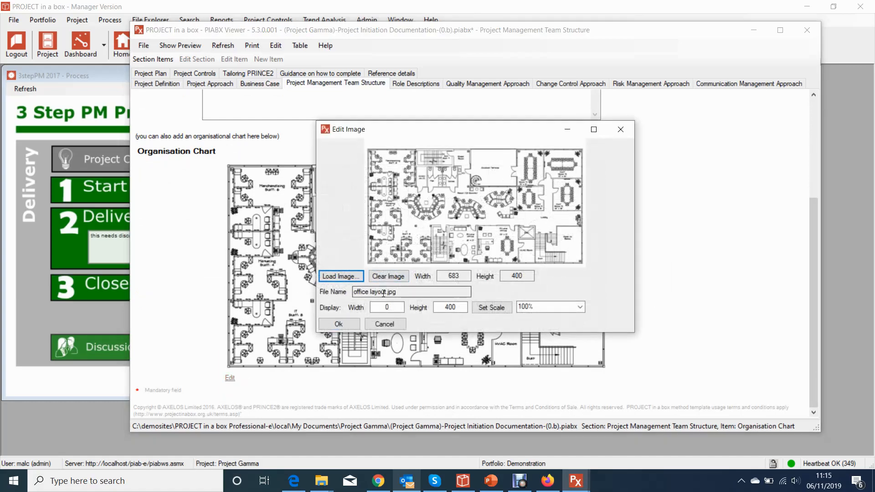
pyautogui.click(350, 277)
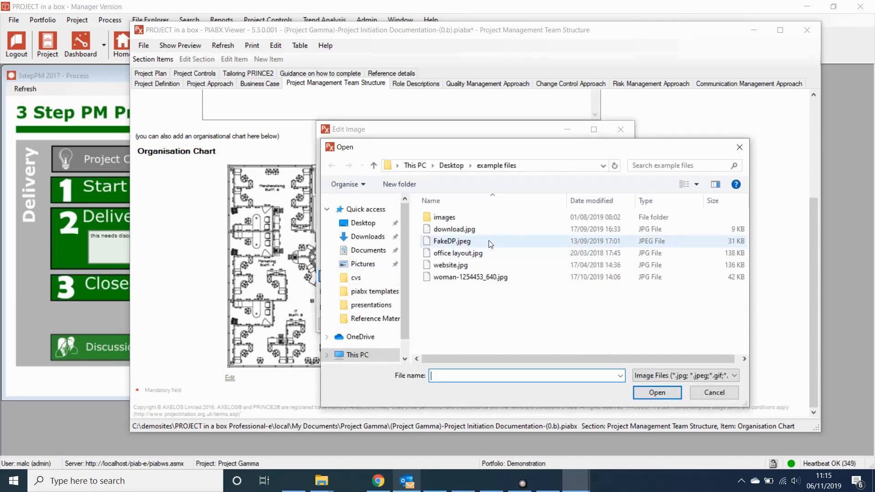
pyautogui.click(450, 266)
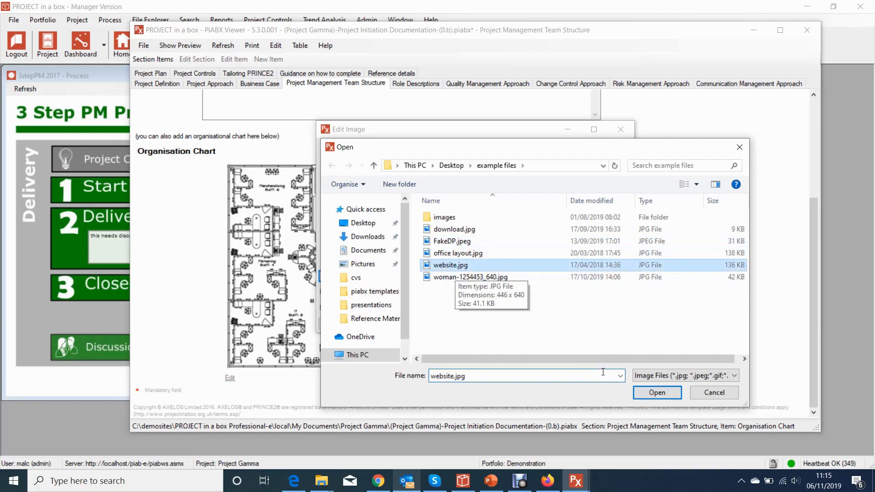
pyautogui.click(656, 392)
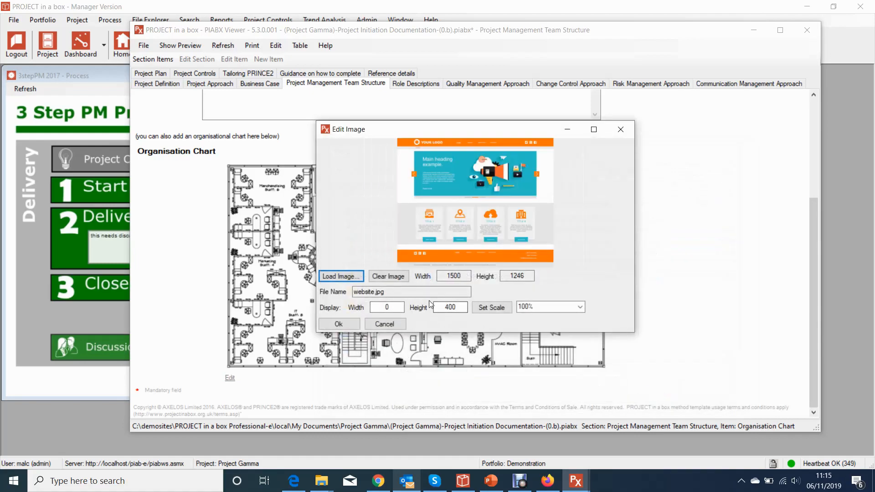
pyautogui.click(579, 306)
pyautogui.click(534, 335)
pyautogui.click(350, 323)
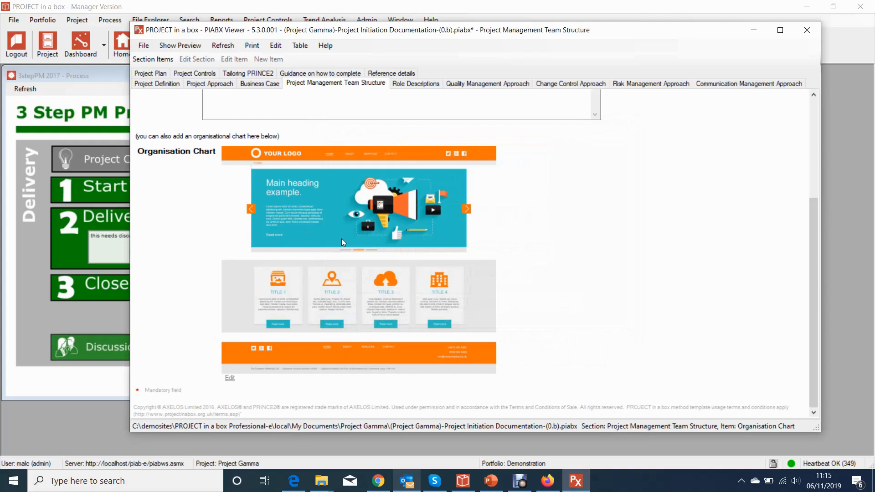
pyautogui.scroll(3, 343, 247)
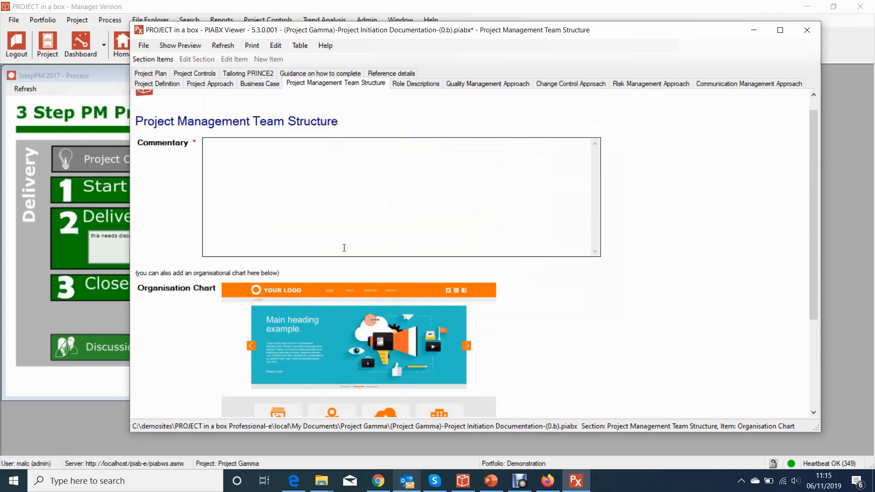
pyautogui.scroll(-3, 560, 302)
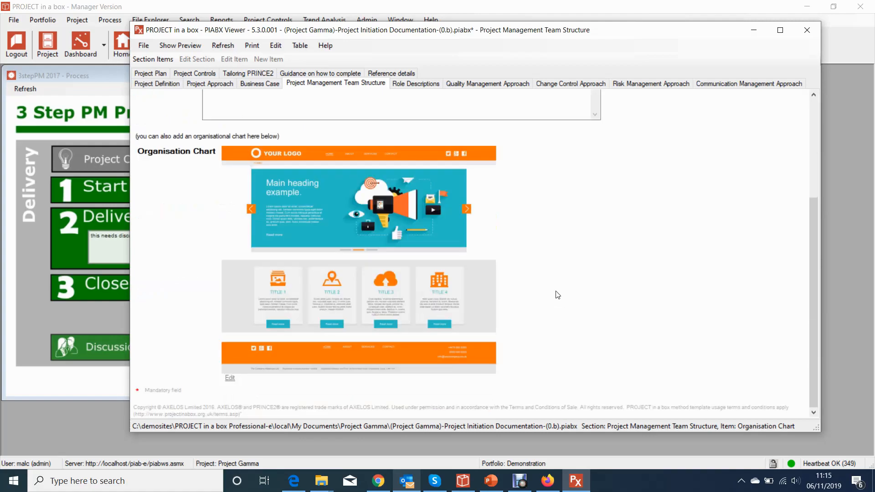
pyautogui.scroll(3, 558, 295)
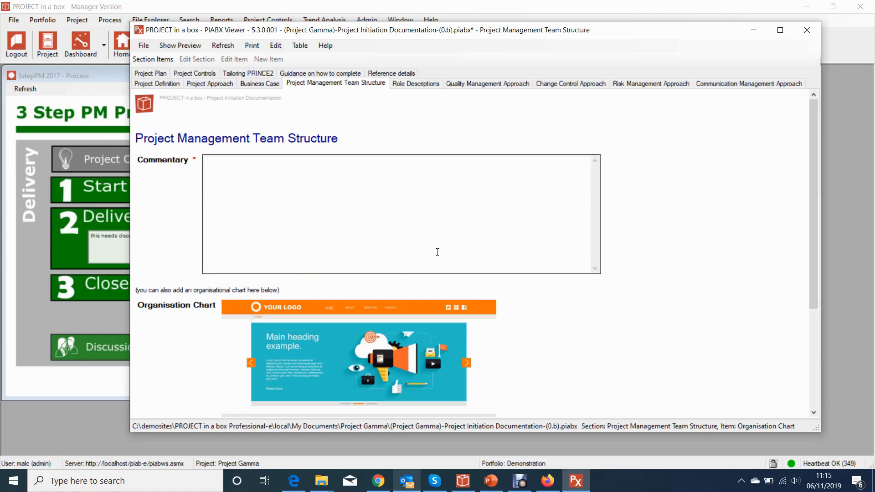
pyautogui.scroll(-3, 545, 292)
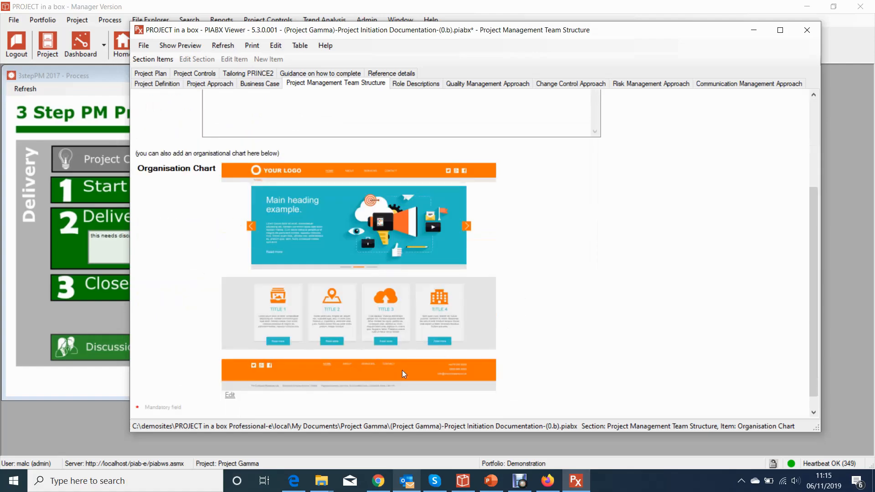
pyautogui.scroll(2, 355, 109)
# Step: Add an "auditor" role in the first empty Role Descriptions row, marked as used, with the appointee's full name and appointment date 06/11/2019
pyautogui.click(428, 83)
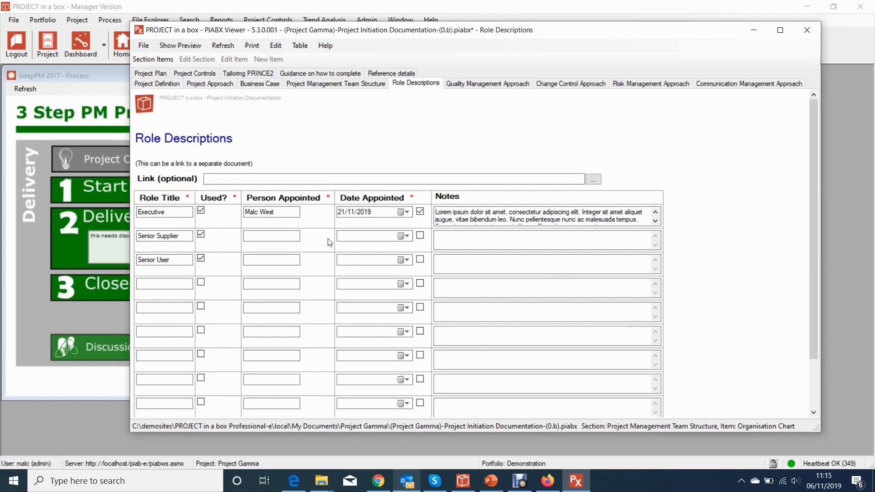
pyautogui.click(171, 283)
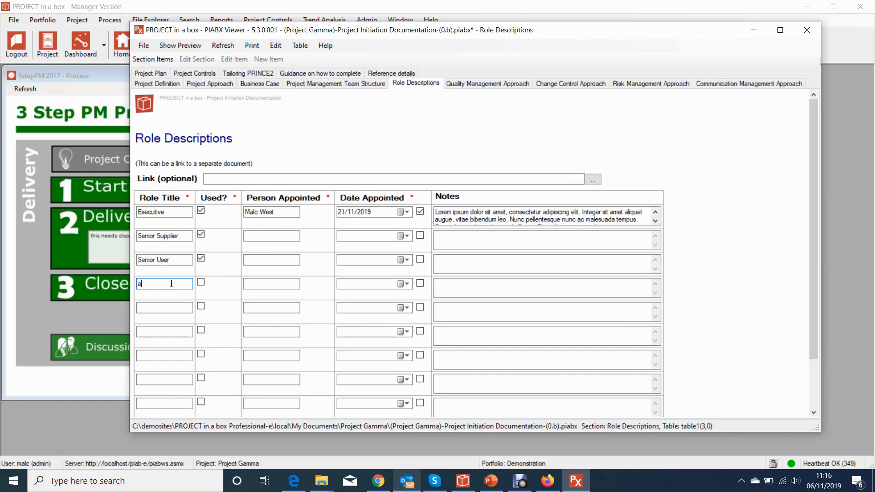
pyautogui.write('auditor')
pyautogui.click(203, 284)
pyautogui.click(253, 284)
pyautogui.click(255, 283)
pyautogui.write('Steve ')
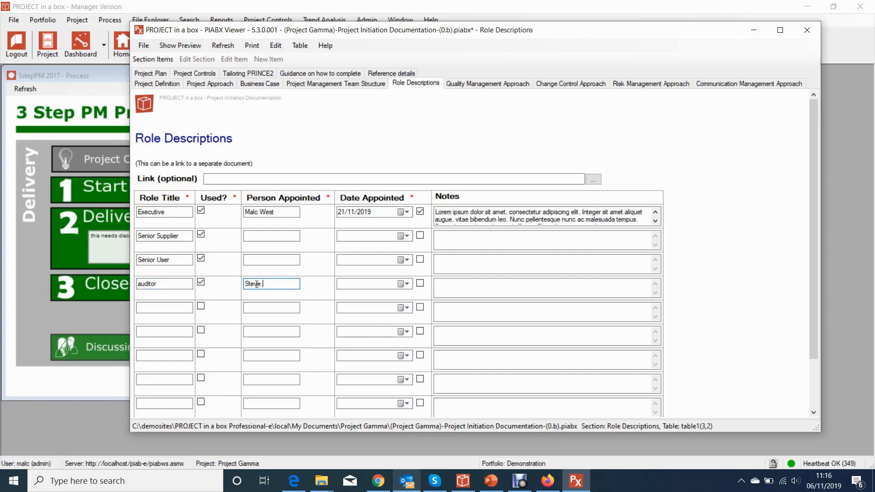
pyautogui.write('Smith')
pyautogui.click(419, 283)
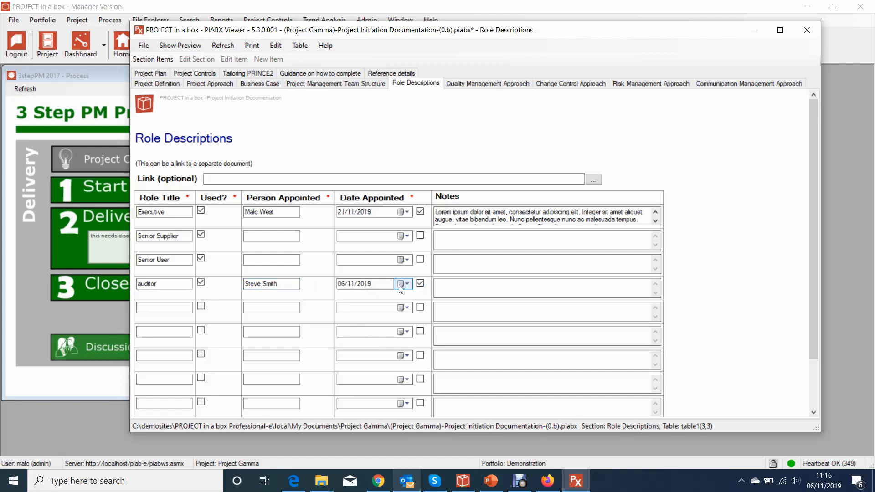
# Step: Set the auditor's appointment date to 29/11/2019 and toggle the date's checkbox, leaving it ticked
pyautogui.click(404, 284)
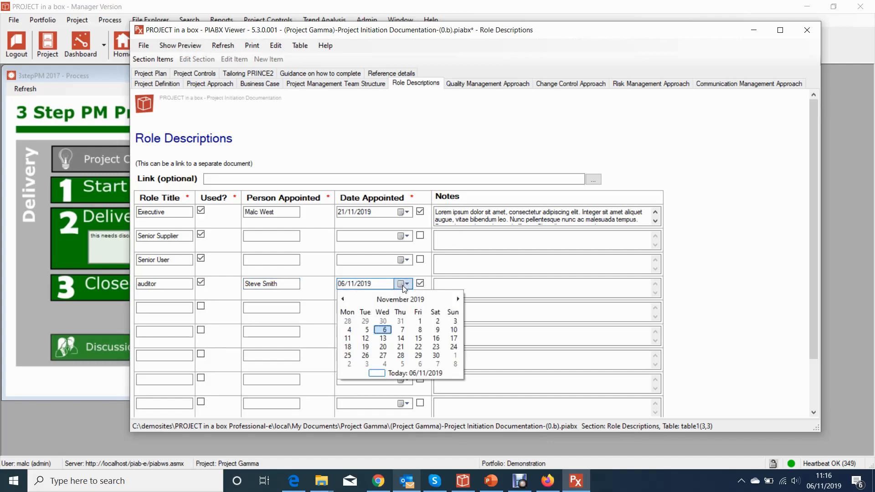
pyautogui.click(418, 356)
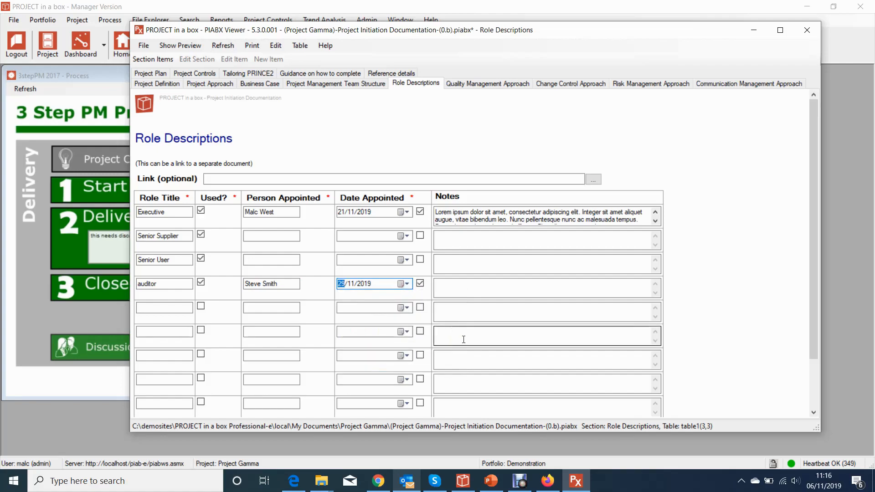
pyautogui.click(420, 283)
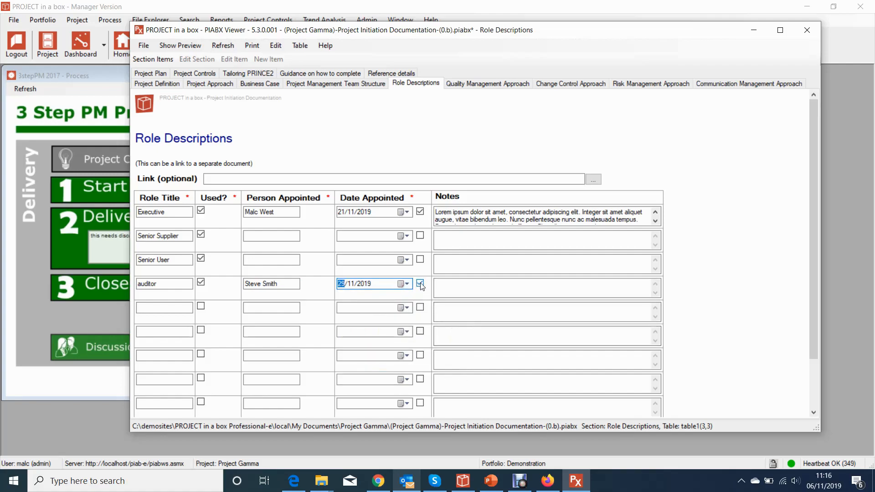
pyautogui.click(419, 284)
pyautogui.click(419, 284)
pyautogui.click(420, 284)
pyautogui.click(420, 284)
pyautogui.click(420, 284)
# Step: Fill the auditor row's Notes with several short lines of placeholder text beginning "lkwglDSGg", and check how the longer notes scroll
pyautogui.click(465, 283)
pyautogui.write('fksgfdlSfgj')
pyautogui.press('Return')
pyautogui.write('sd')
pyautogui.press('Return')
pyautogui.write('dfj')
pyautogui.press('Return')
pyautogui.write('da')
pyautogui.press('Return')
pyautogui.write('a')
pyautogui.press('Return')
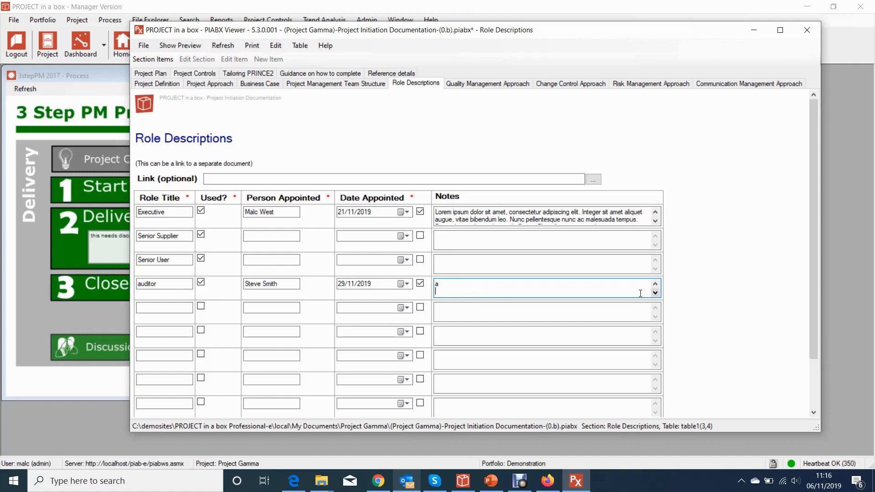
pyautogui.scroll(5, 520, 295)
pyautogui.scroll(-4, 612, 221)
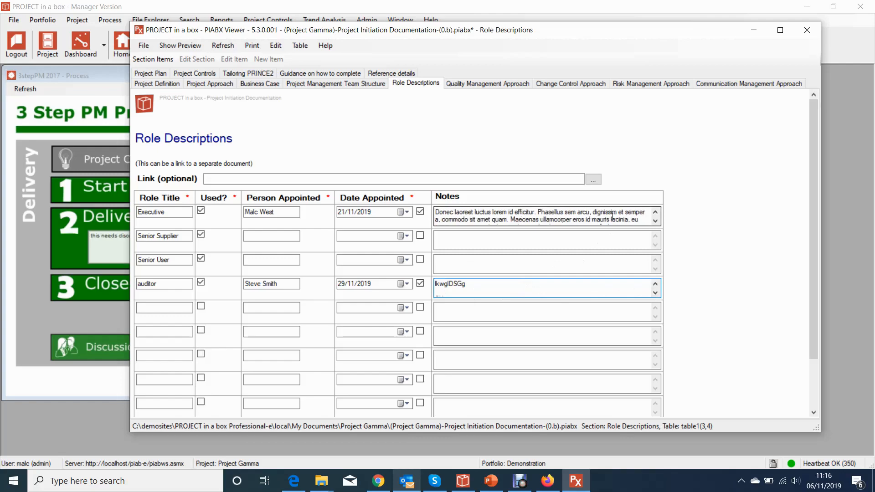
# Step: Add a new row at the end of the Role Descriptions table
pyautogui.scroll(-6, 612, 223)
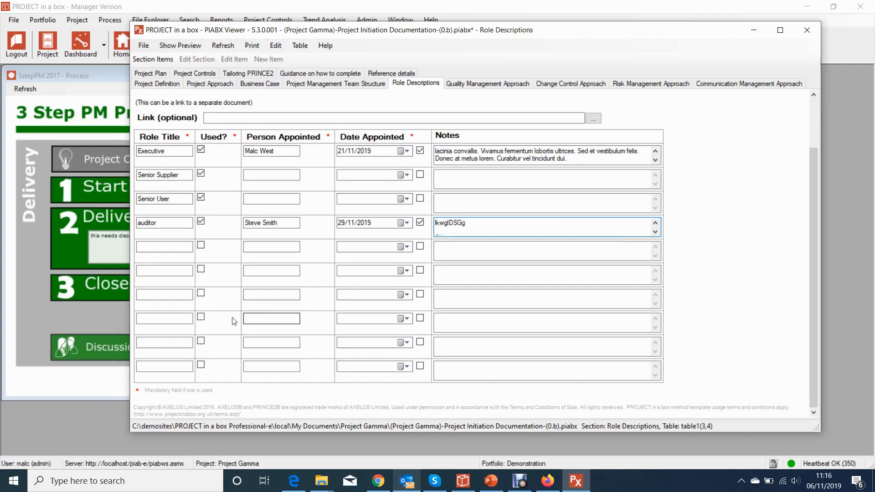
pyautogui.scroll(3, 330, 216)
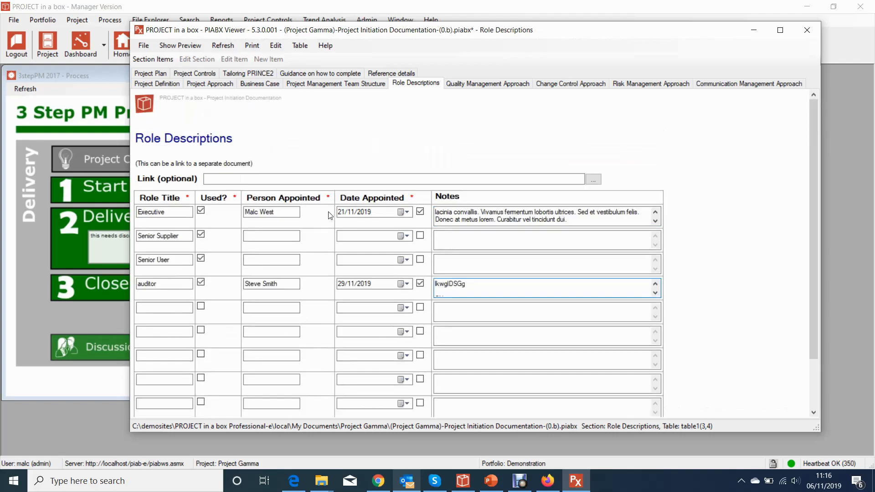
pyautogui.click(262, 237)
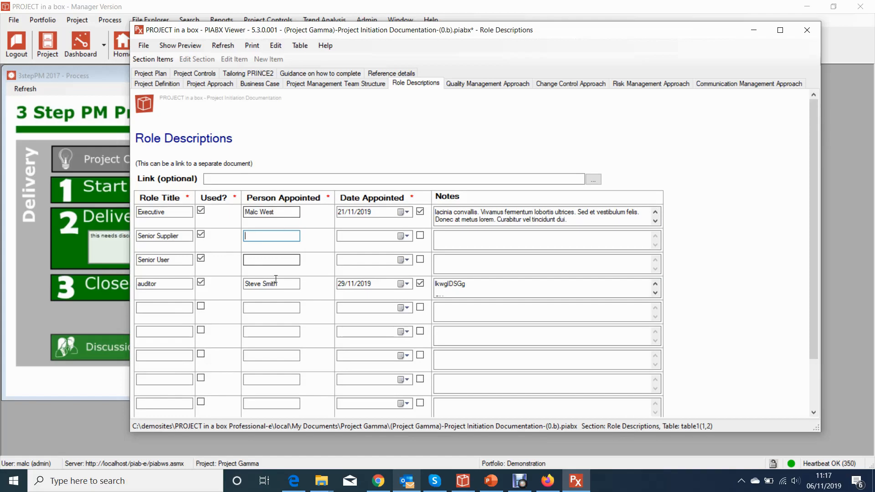
pyautogui.click(300, 46)
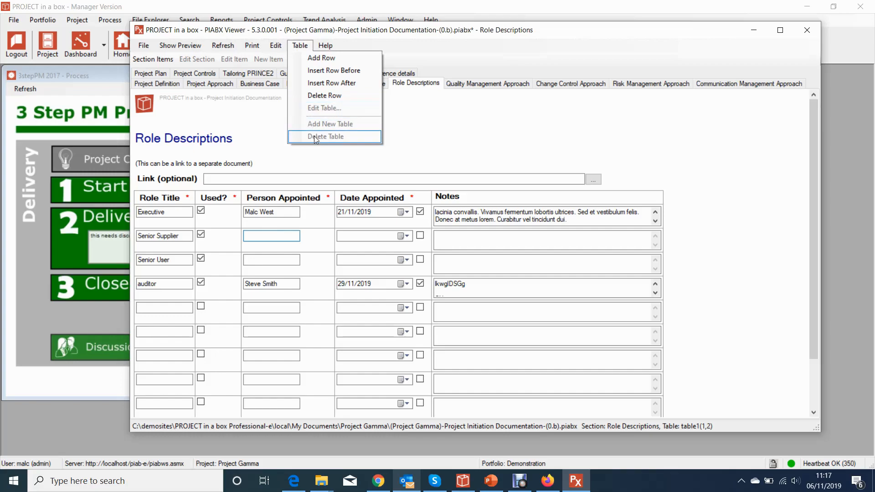
pyautogui.click(320, 58)
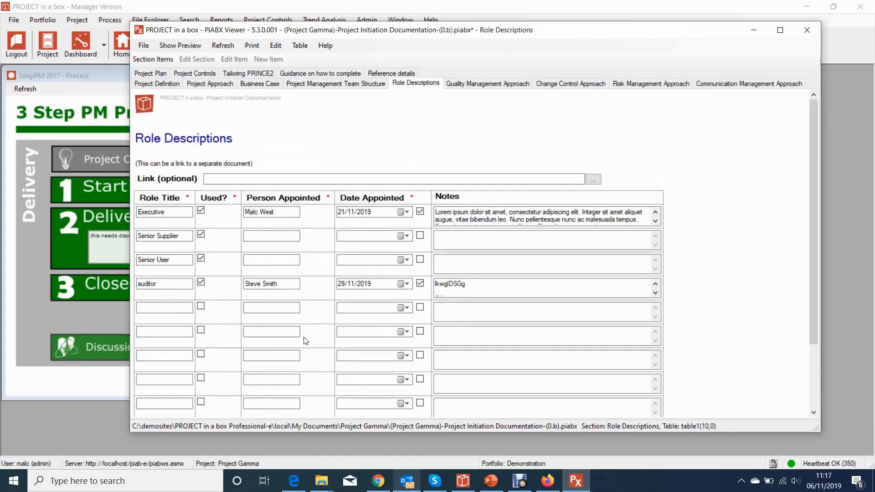
# Step: Delete the Executive row from the Role Descriptions table
pyautogui.click(273, 213)
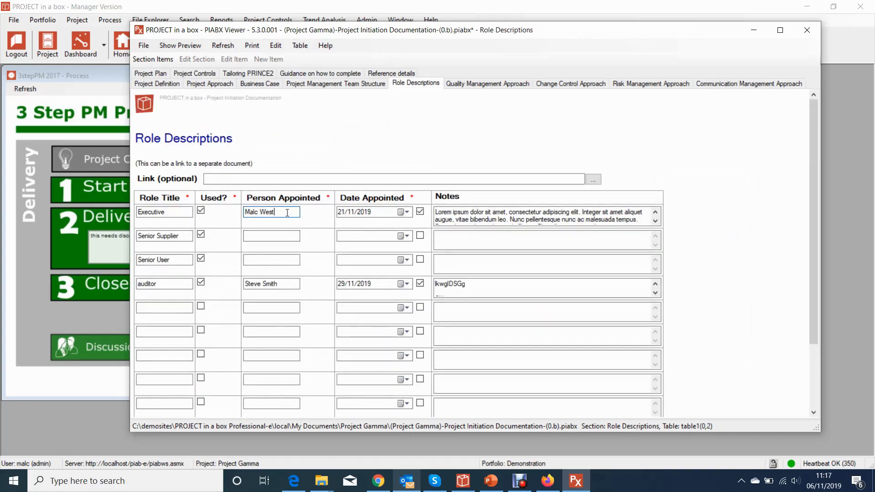
pyautogui.click(299, 46)
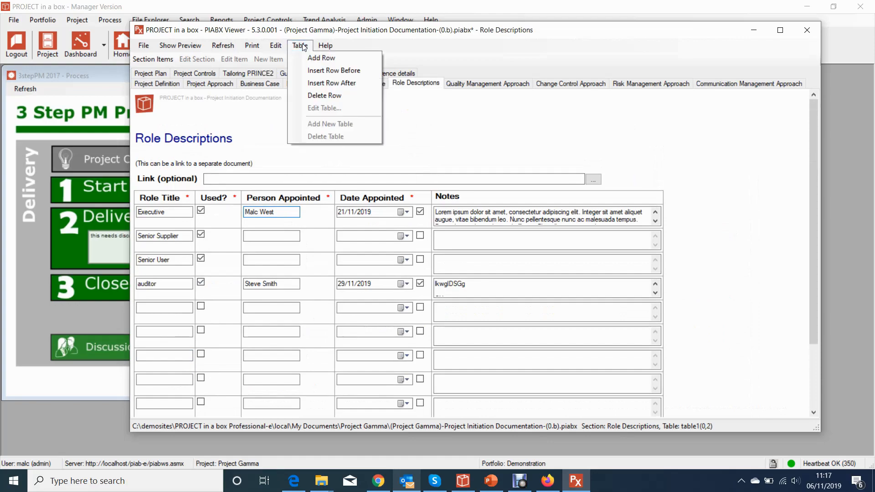
pyautogui.click(327, 95)
pyautogui.click(427, 283)
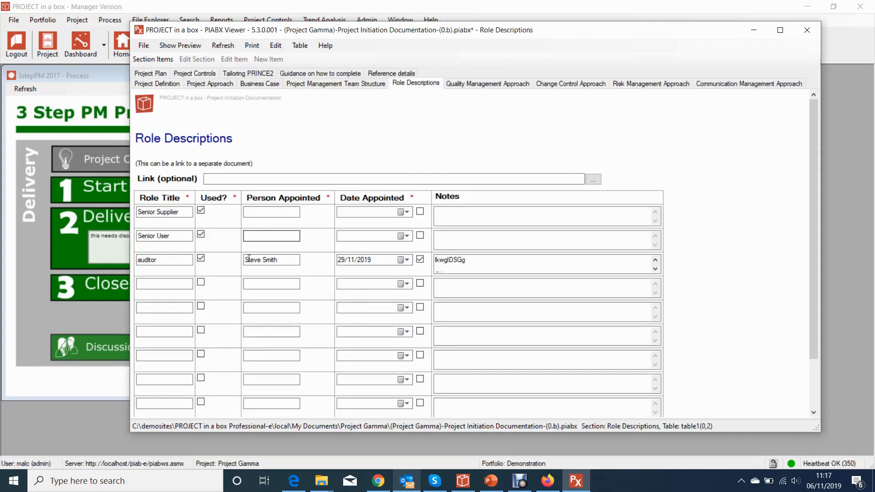
pyautogui.click(288, 238)
# Step: Look through the quality, change control, risk and communication approaches, Project Controls, Project Definition, the completion guidance and Business Case
pyautogui.click(496, 85)
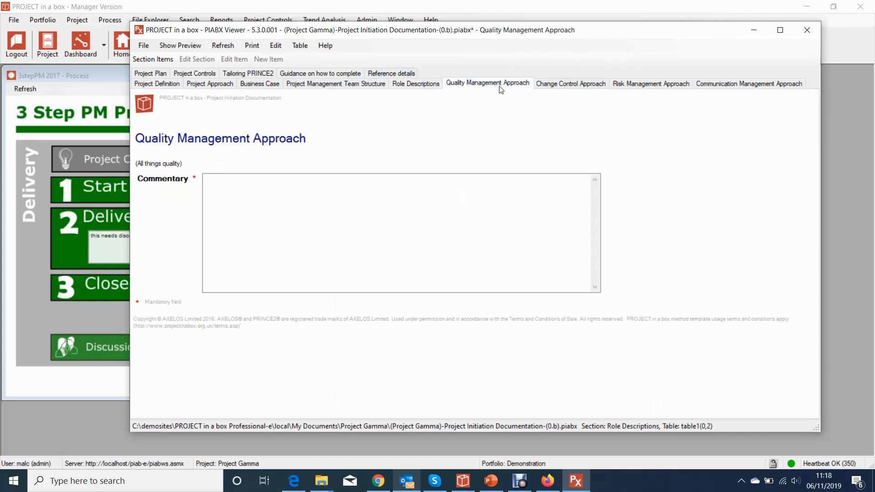
pyautogui.click(565, 87)
pyautogui.click(639, 87)
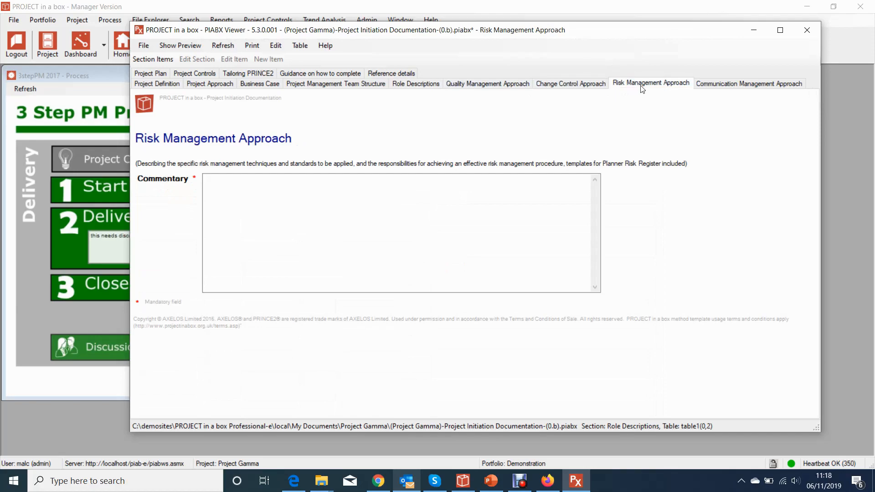
pyautogui.click(716, 87)
pyautogui.click(186, 76)
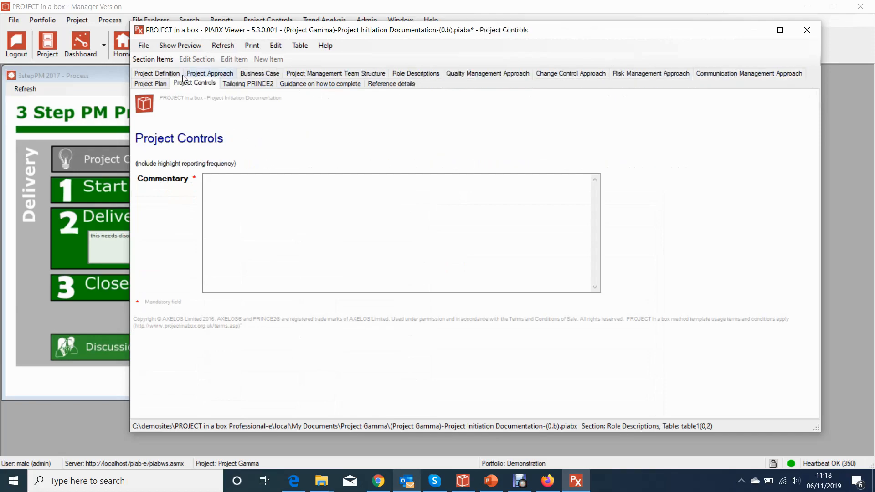
pyautogui.click(139, 75)
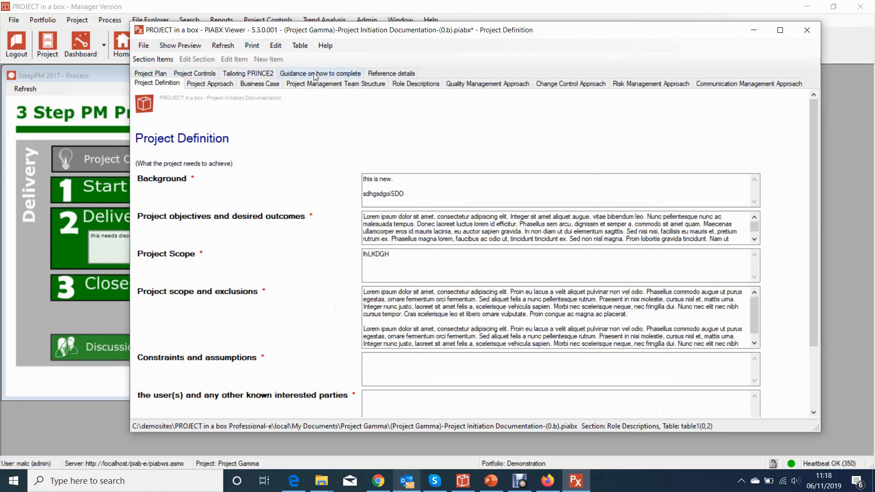
pyautogui.click(314, 73)
pyautogui.click(260, 74)
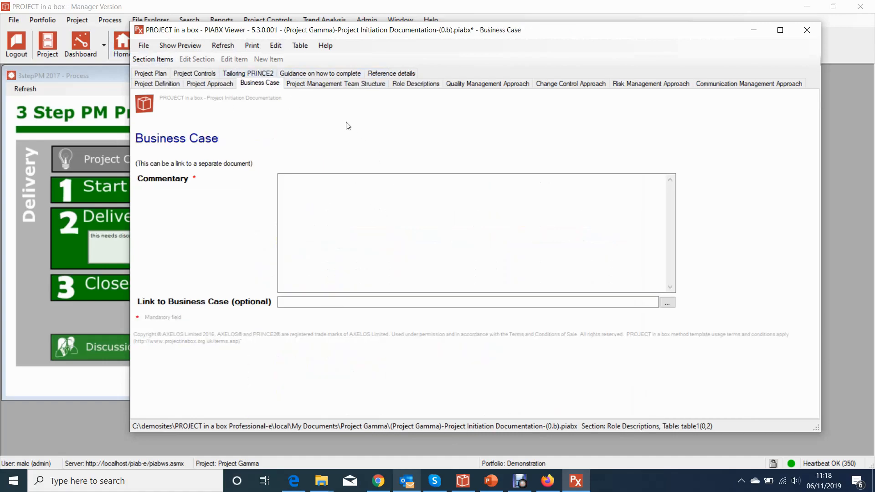
# Step: Save the Project Initiation Documentation and close its viewer window
pyautogui.click(143, 46)
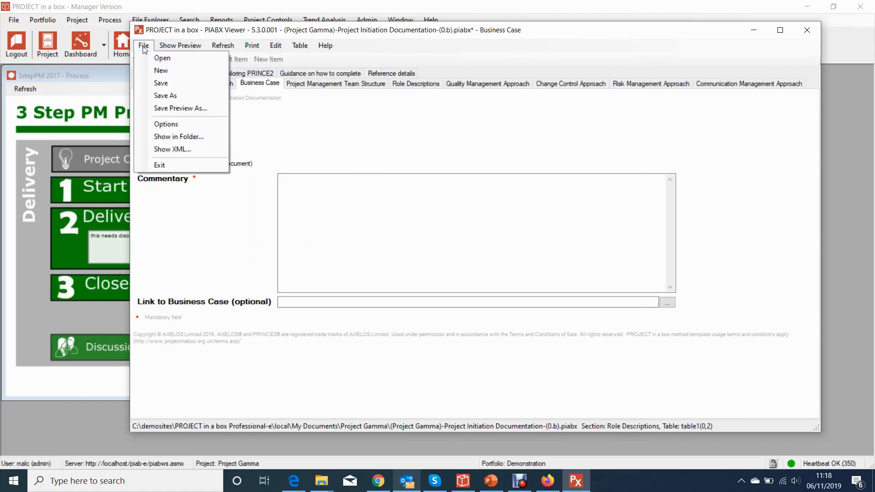
pyautogui.click(157, 84)
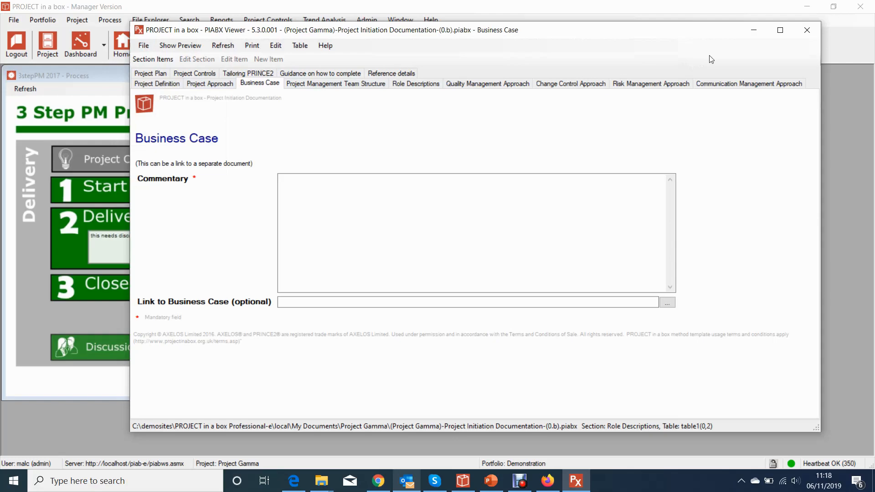
pyautogui.click(808, 30)
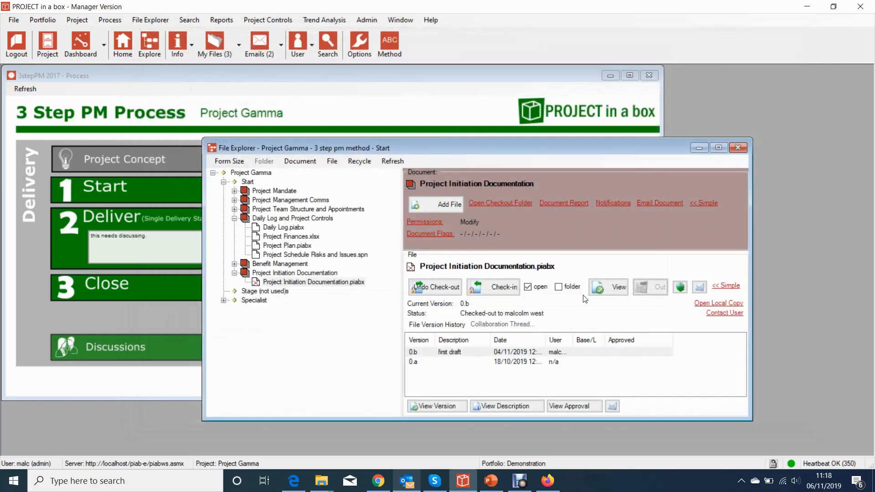
# Step: Check in Project Initiation Documentation.piabx with no description at version increment Level 2 (o.X), and select version 0.c in the history
pyautogui.click(499, 290)
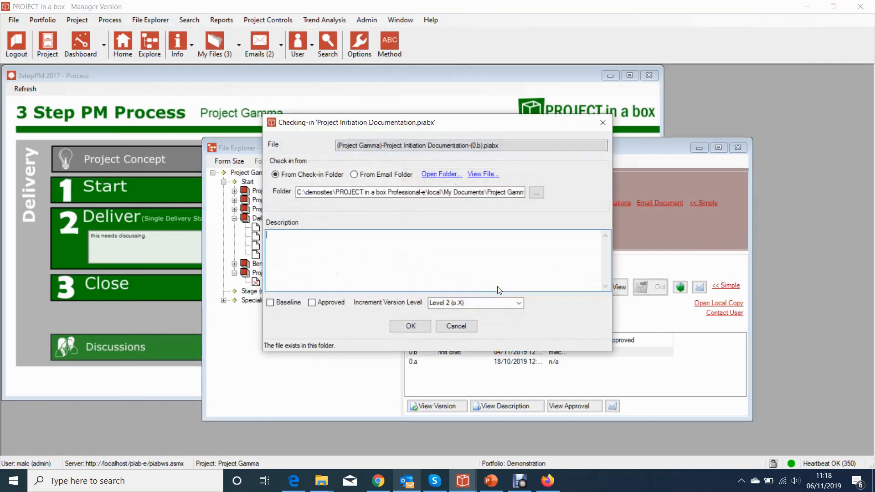
pyautogui.click(427, 328)
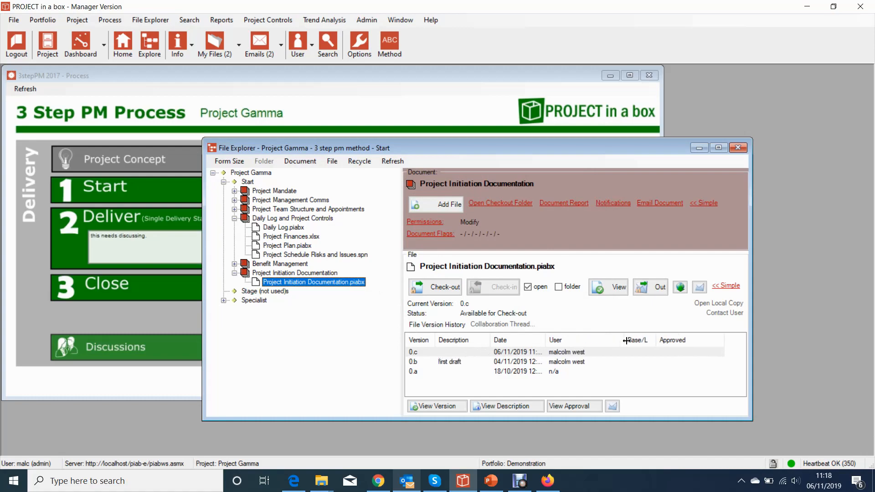
pyautogui.click(478, 354)
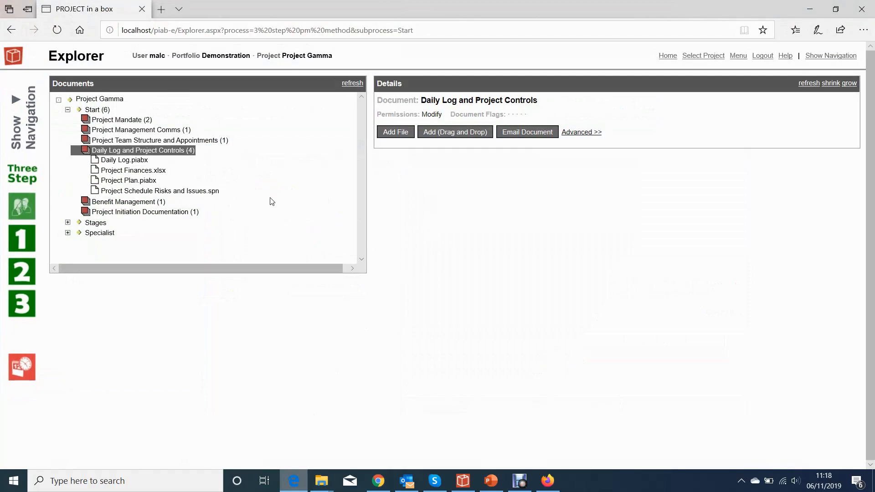
# Step: In the web Explorer in the browser, preview Highlight Report.piabx from the Deliver stage of Project Gamma
pyautogui.click(26, 277)
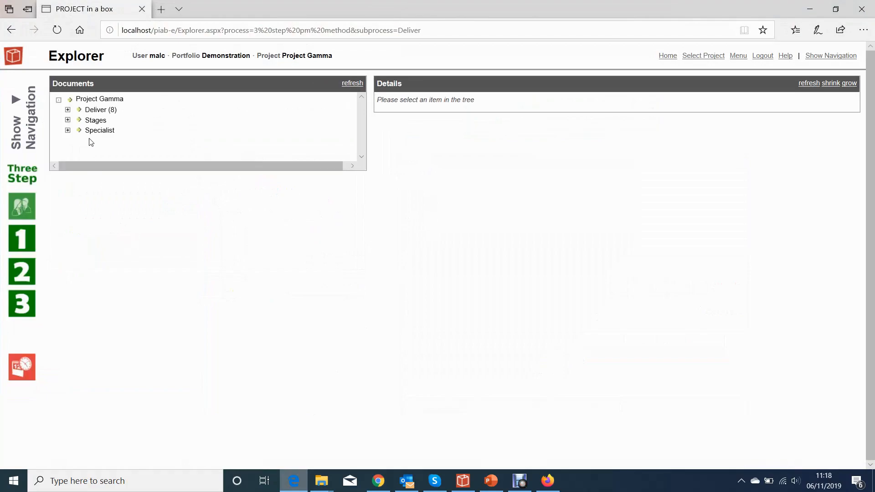
pyautogui.click(68, 110)
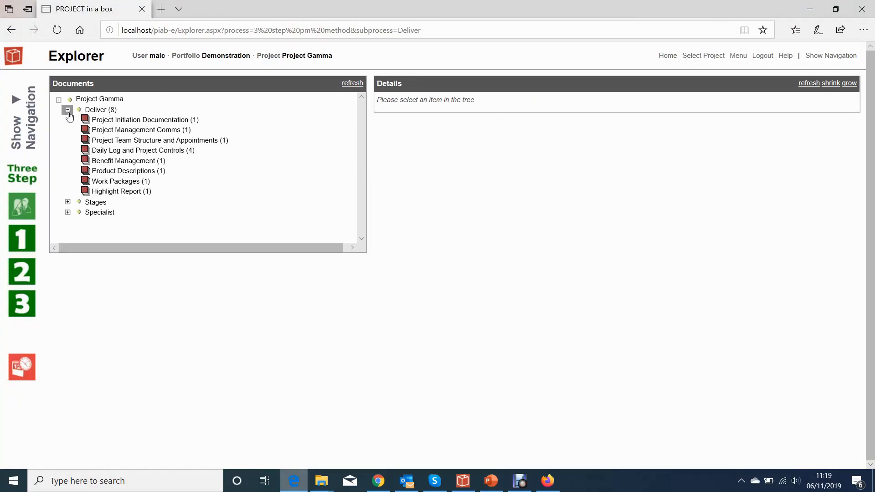
pyautogui.click(139, 194)
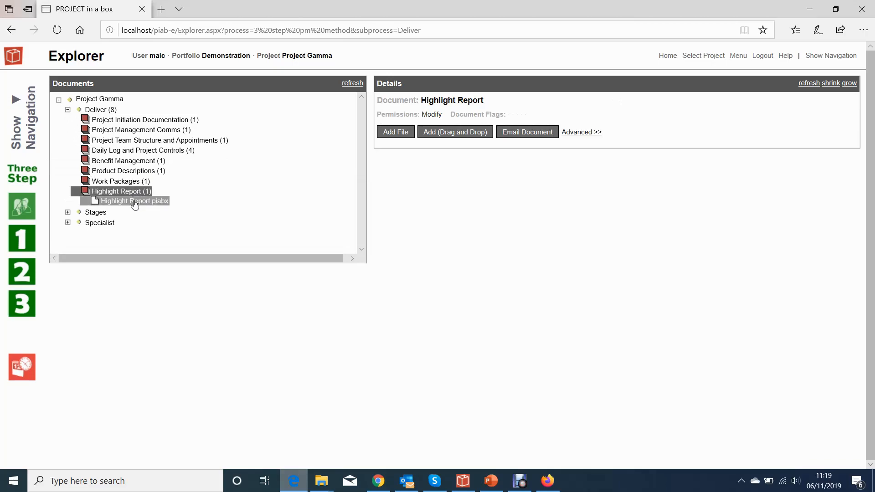
pyautogui.click(135, 203)
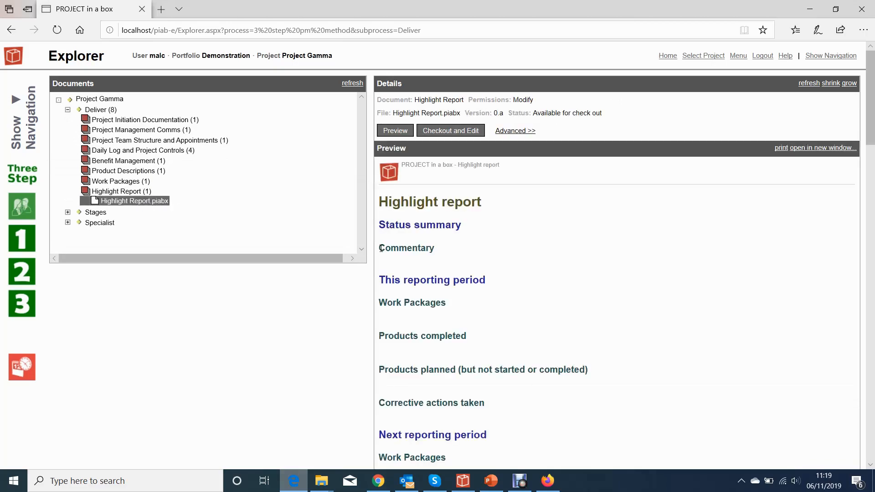
# Step: Check out the Highlight Report for editing in the browser, then undo the checkout and glance at its advanced options
pyautogui.click(451, 131)
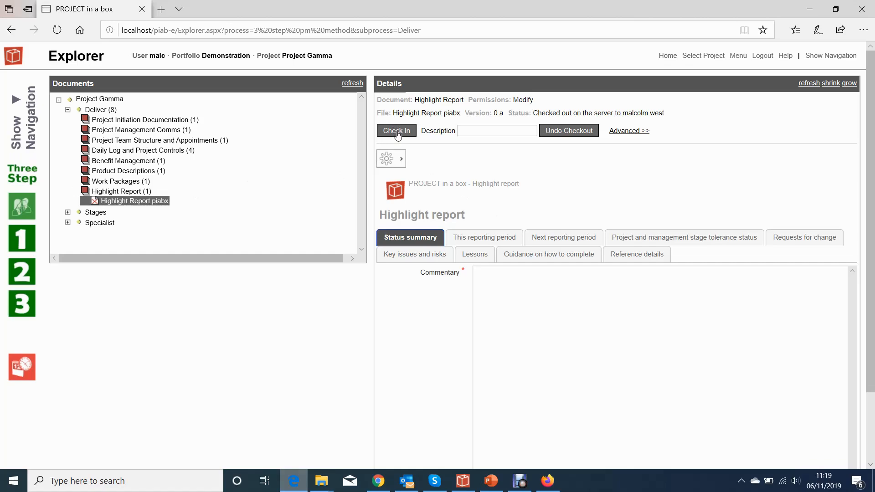
pyautogui.click(562, 133)
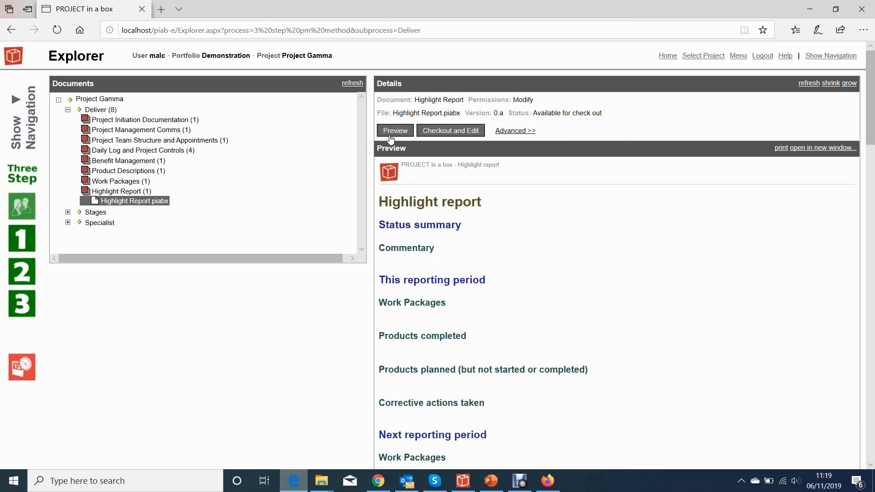
pyautogui.click(516, 133)
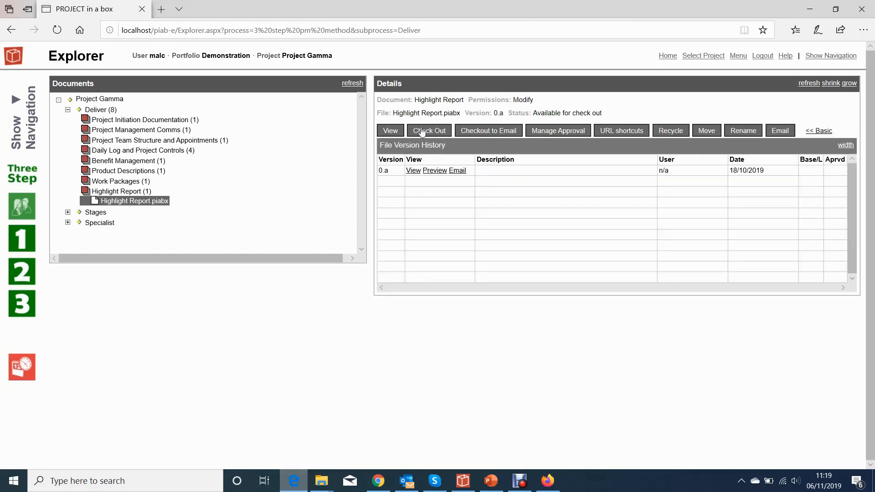
pyautogui.click(819, 131)
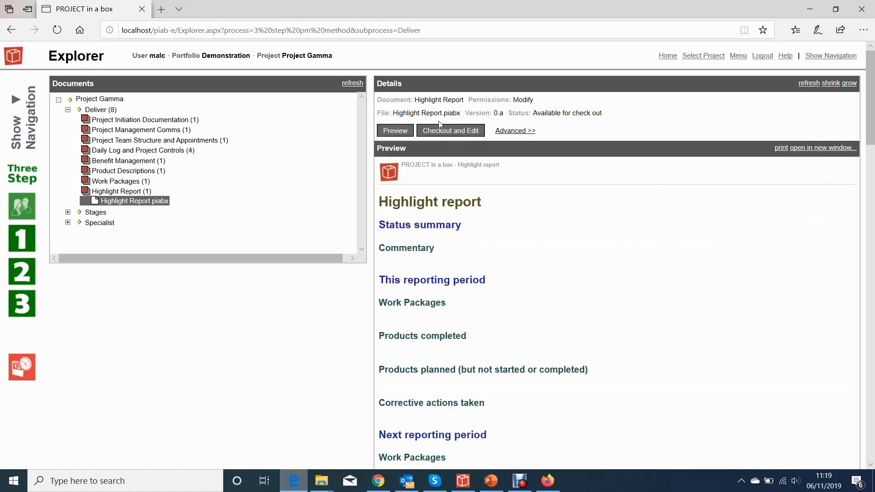
# Step: Check out the Highlight Report from its advanced options and save (Project Gamma)-Highlight Report-(0.a).piabx to the Downloads folder
pyautogui.click(520, 132)
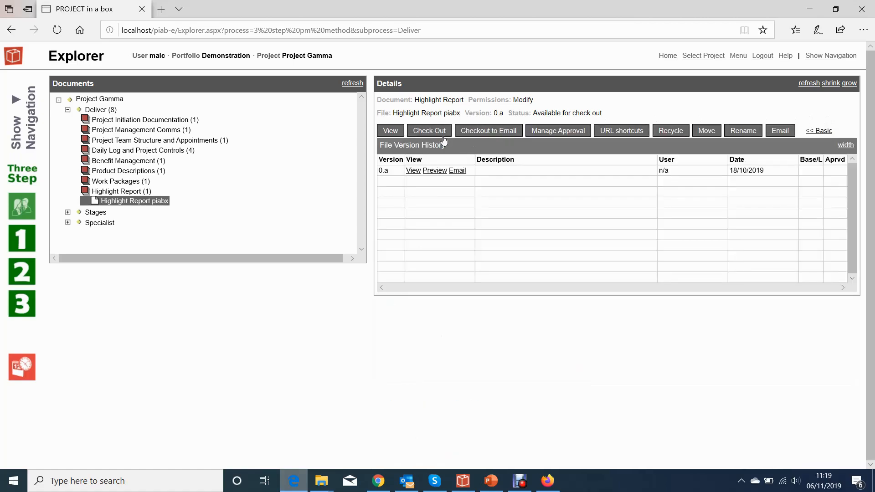
pyautogui.click(428, 131)
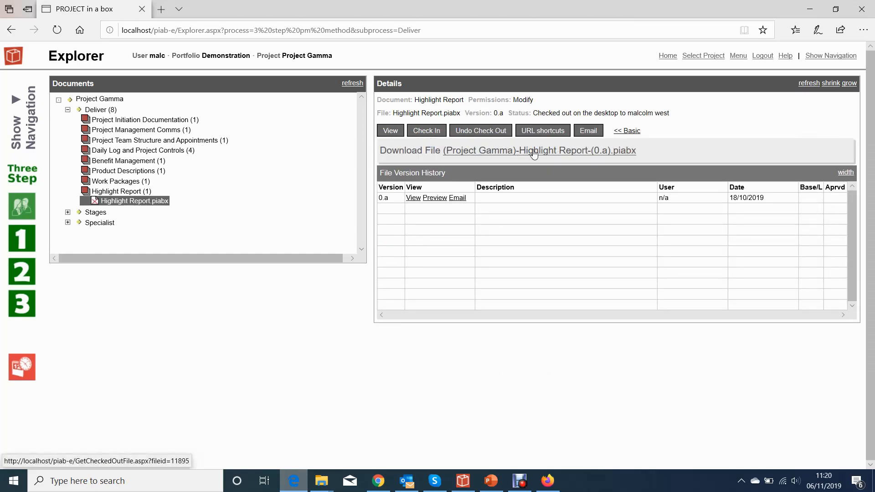
pyautogui.rightClick(534, 155)
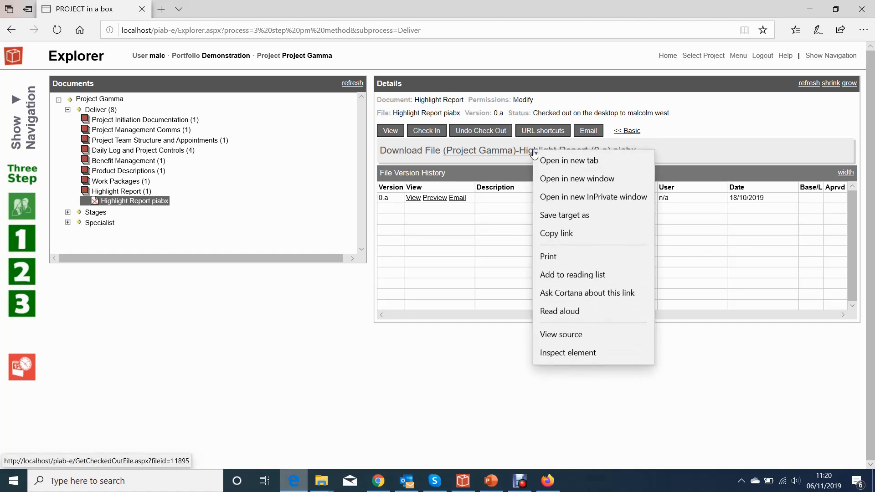
pyautogui.click(572, 216)
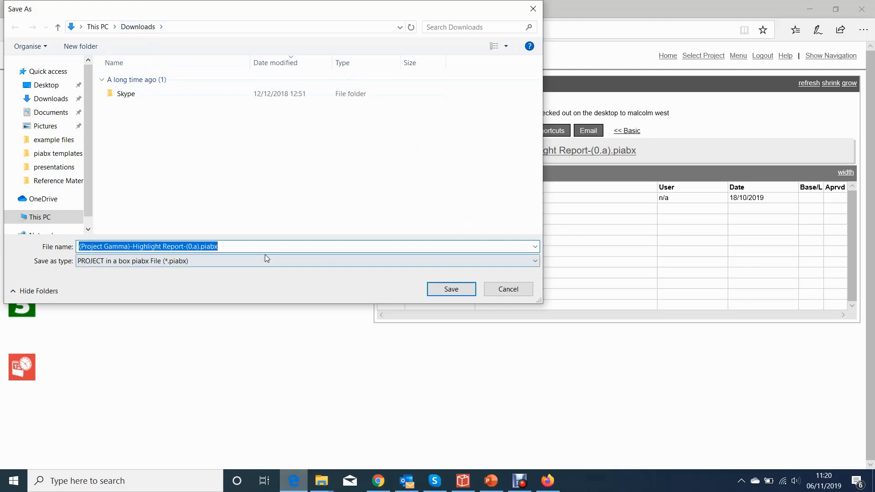
pyautogui.click(470, 285)
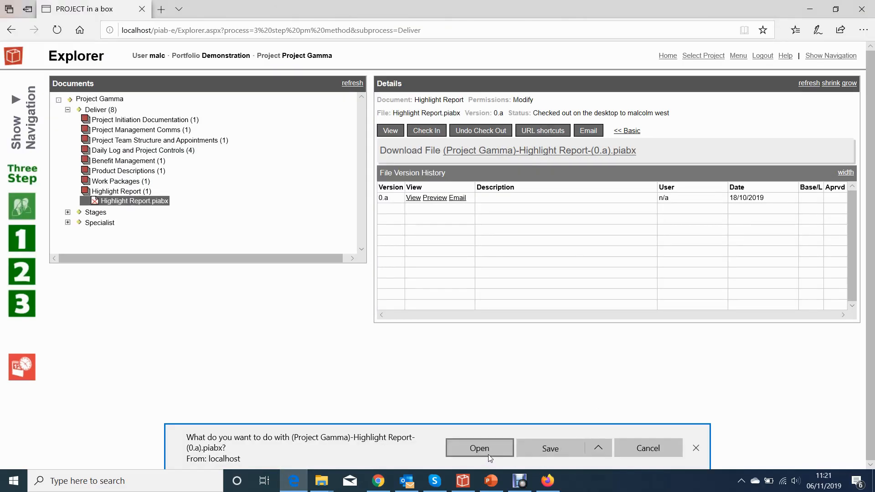
# Step: Open the checked-out Highlight Report in PIABX Viewer and look through its sections from This reporting period to Guidance on how to complete
pyautogui.click(477, 449)
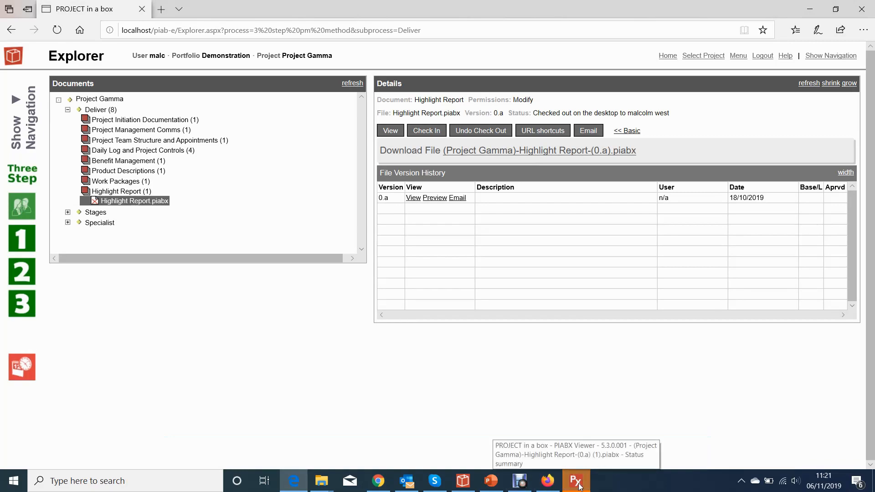
pyautogui.click(577, 483)
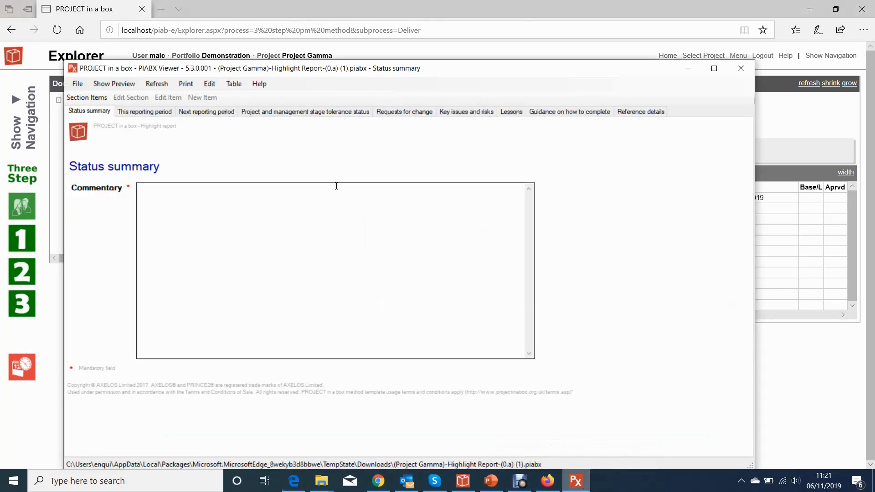
pyautogui.click(153, 114)
pyautogui.click(213, 114)
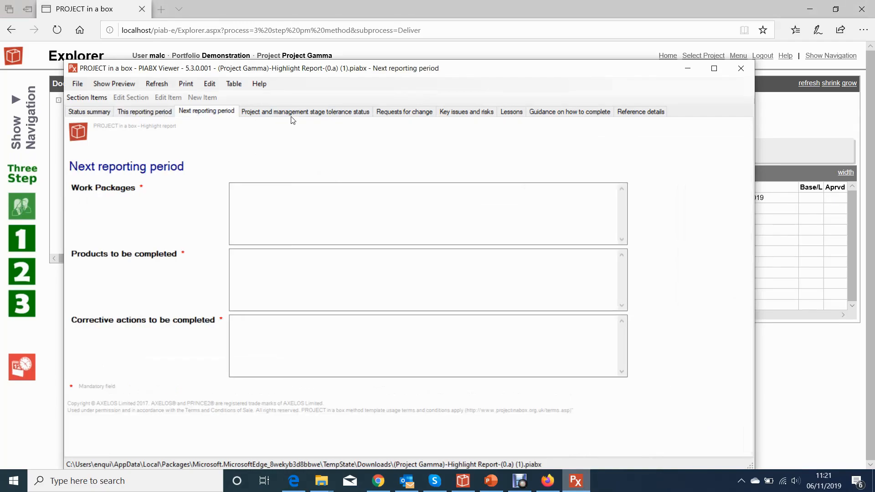
pyautogui.click(294, 114)
pyautogui.click(414, 114)
pyautogui.click(473, 114)
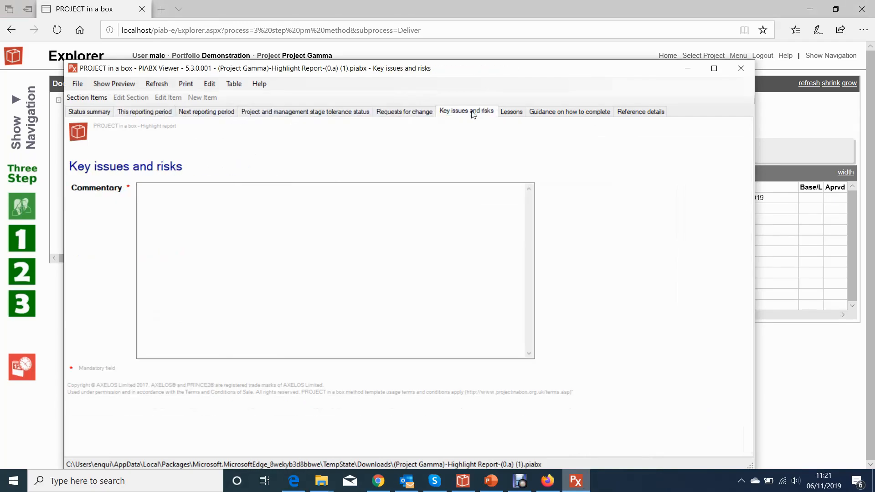
pyautogui.click(521, 113)
pyautogui.click(562, 114)
# Step: Fill the Requests for change commentary with the Lorem ipsum placeholder paragraph, followed by a new line reading "eojopwegu"
pyautogui.click(407, 114)
pyautogui.click(331, 284)
pyautogui.write('Lorem ipsum dolor sit amet, consectetur adipiscing elit. Proin eu lacus a velit aliquet pulvinar non vel odio. Phasellus commodo augue ut purus egestas, ornare fermentum orci fermentum. Sed aliquet felis a nunc pellentesque rutrum. Praesent in nisi molestie, cursus nisl et, mattis urna. Integer nunc justo, laoreet sit amet felis a, scelerisque vehicula sapien. Morbi nec scelerisque neque, nec fringilla dui. Nunc nec elit nec nibh cursus tempor. Cras scelerisque leo et libero ornare vulputate. Proin congue ac magna ac placerat.')
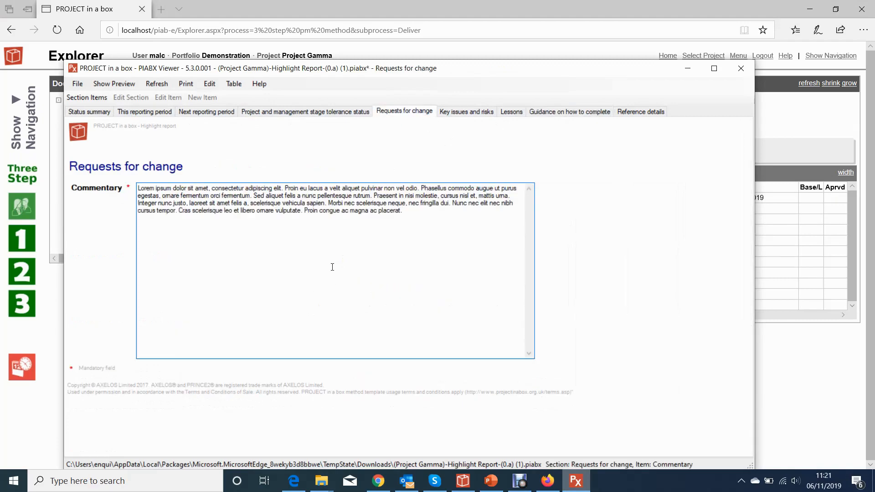
pyautogui.write('eojopwegu')
# Step: Save the edited Highlight Report and close its viewer window
pyautogui.click(79, 85)
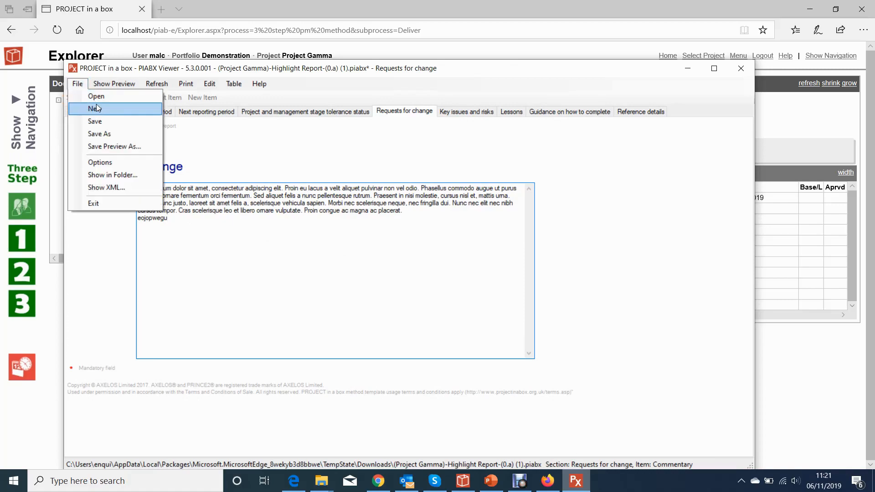
pyautogui.click(97, 119)
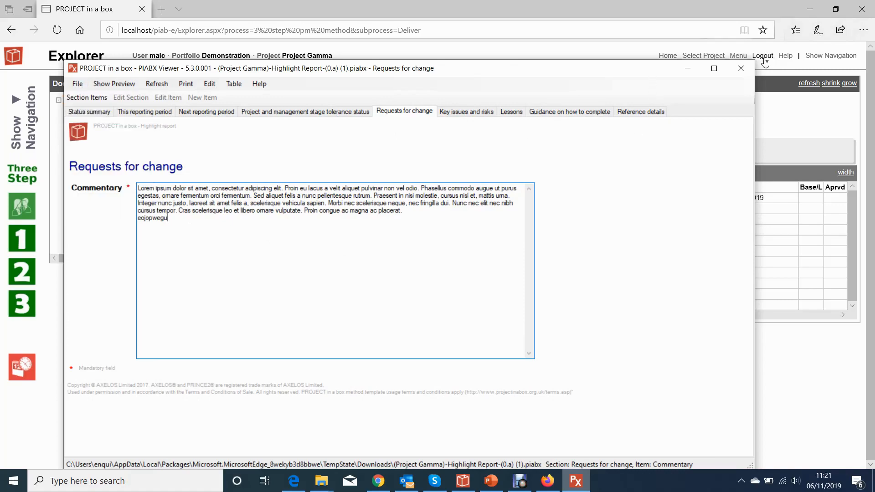
pyautogui.click(742, 68)
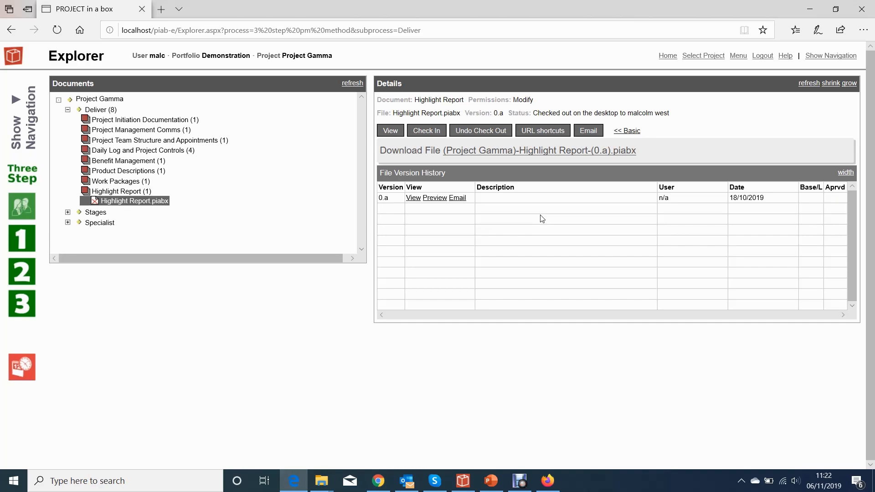
# Step: Check in (Project Gamma)-Highlight Report-(0.a).piabx from the Downloads folder with no description and version increment o.X
pyautogui.click(433, 131)
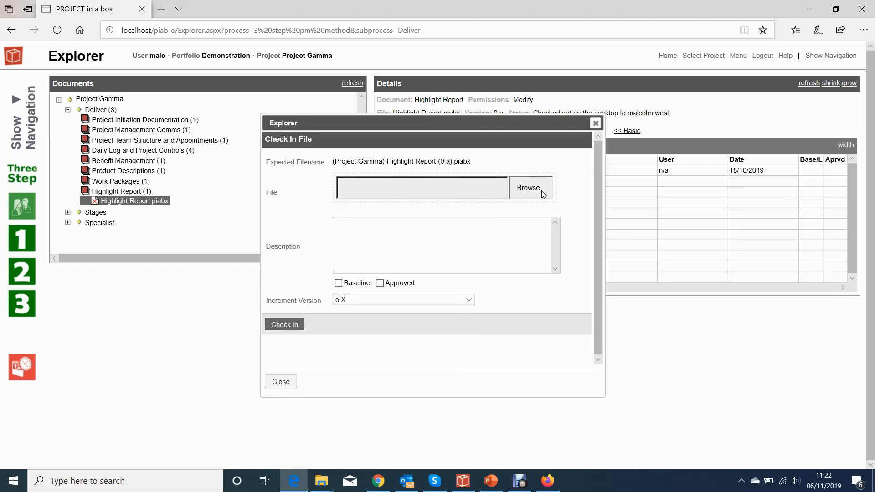
pyautogui.click(542, 193)
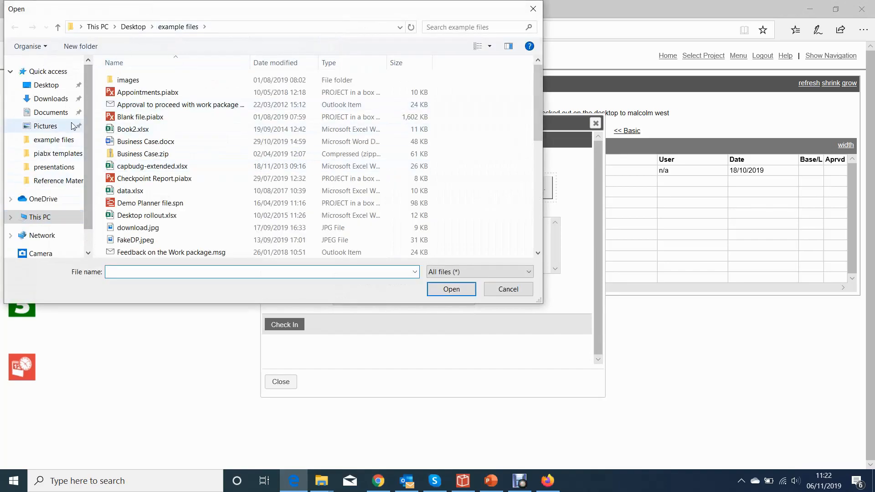
pyautogui.click(50, 99)
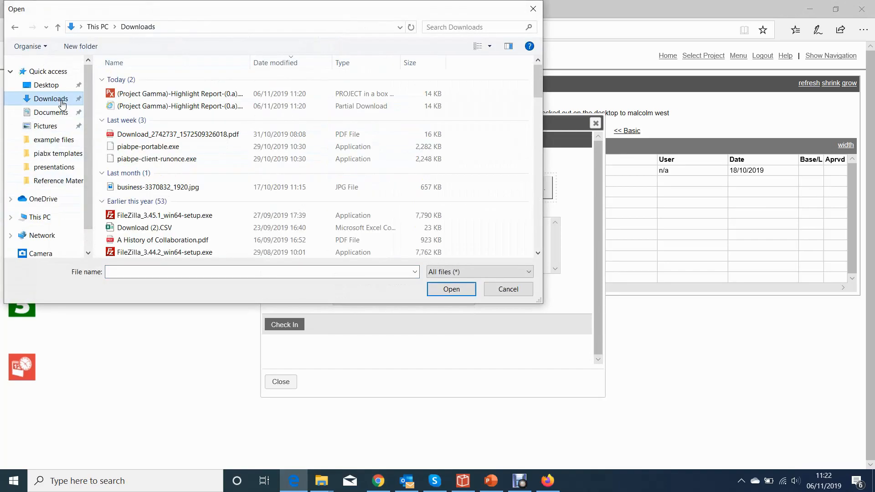
pyautogui.click(197, 95)
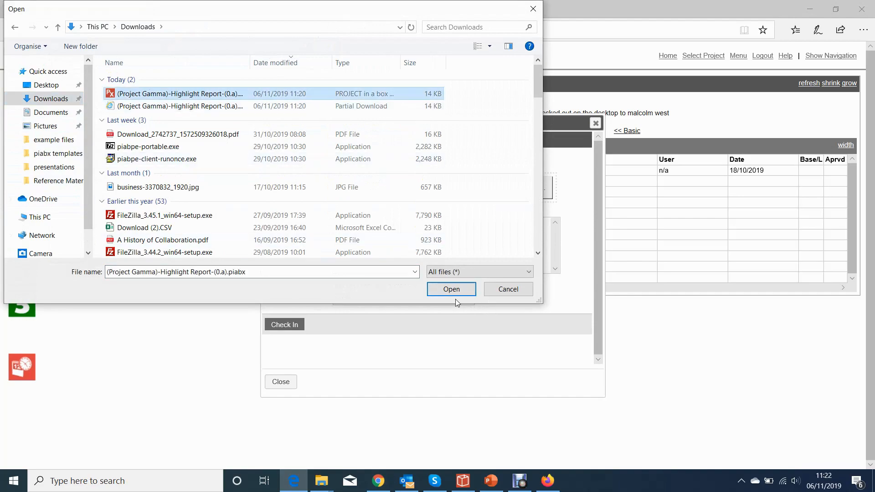
pyautogui.click(453, 290)
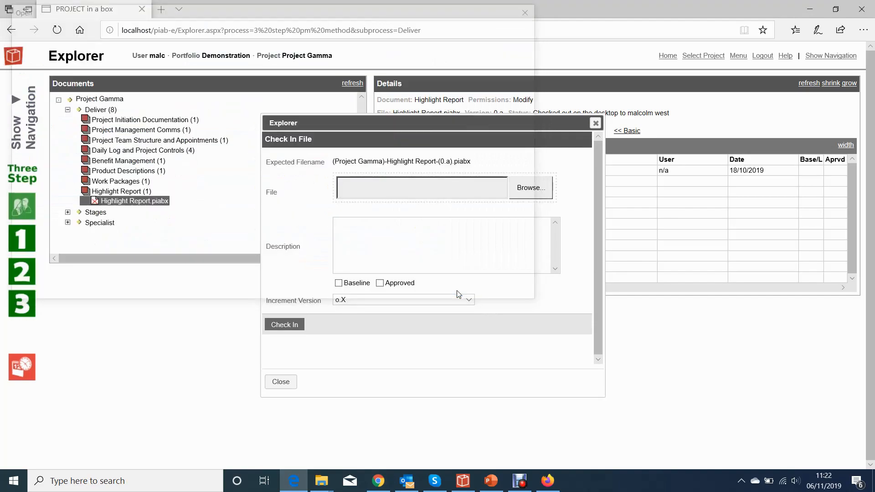
pyautogui.click(293, 328)
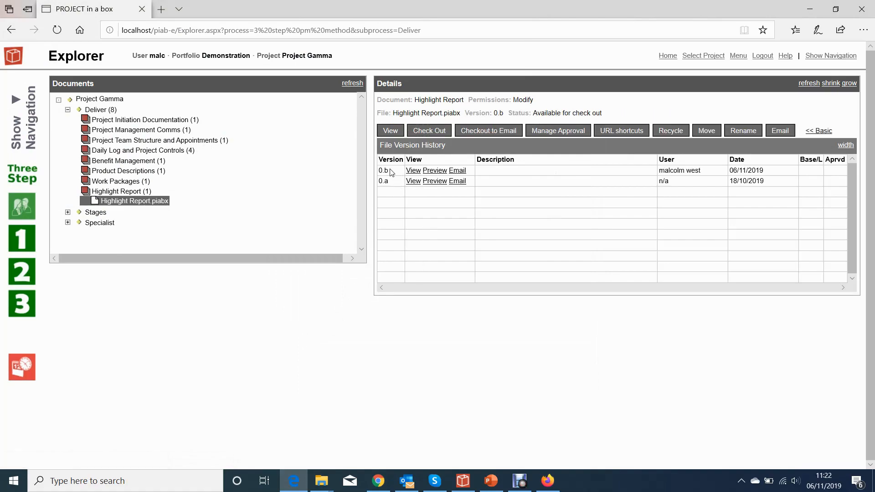
# Step: Return to the basic view of the Highlight Report and read through the preview of the checked-in version
pyautogui.click(818, 131)
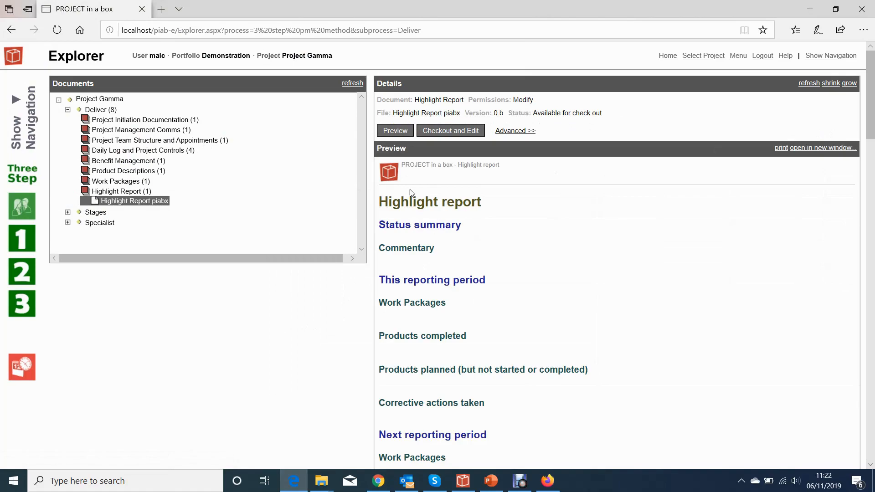
pyautogui.scroll(-4, 449, 297)
pyautogui.scroll(-8, 447, 297)
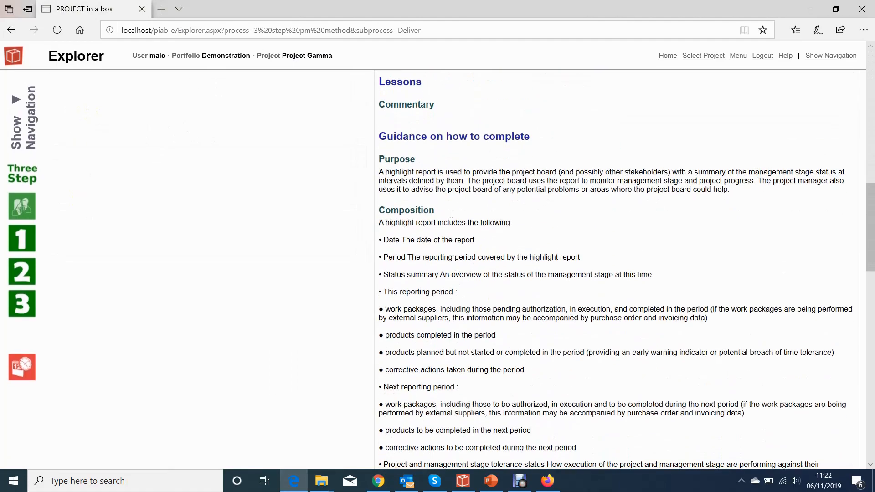
pyautogui.scroll(12, 454, 215)
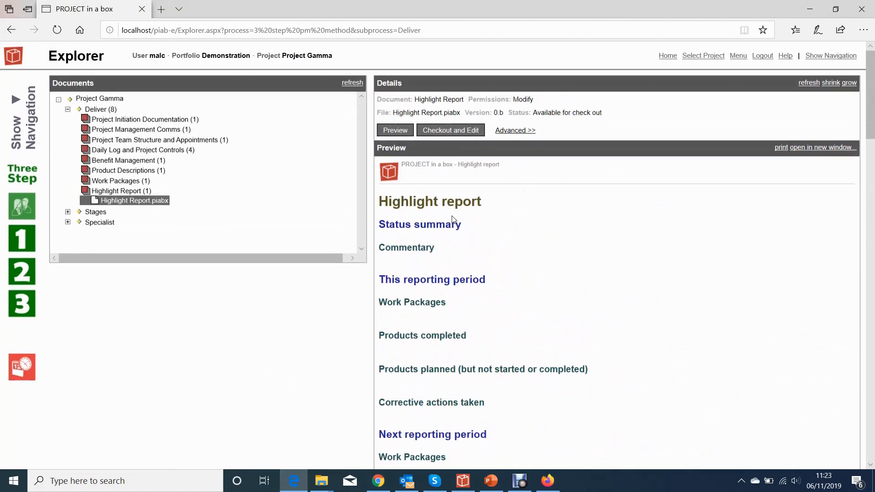